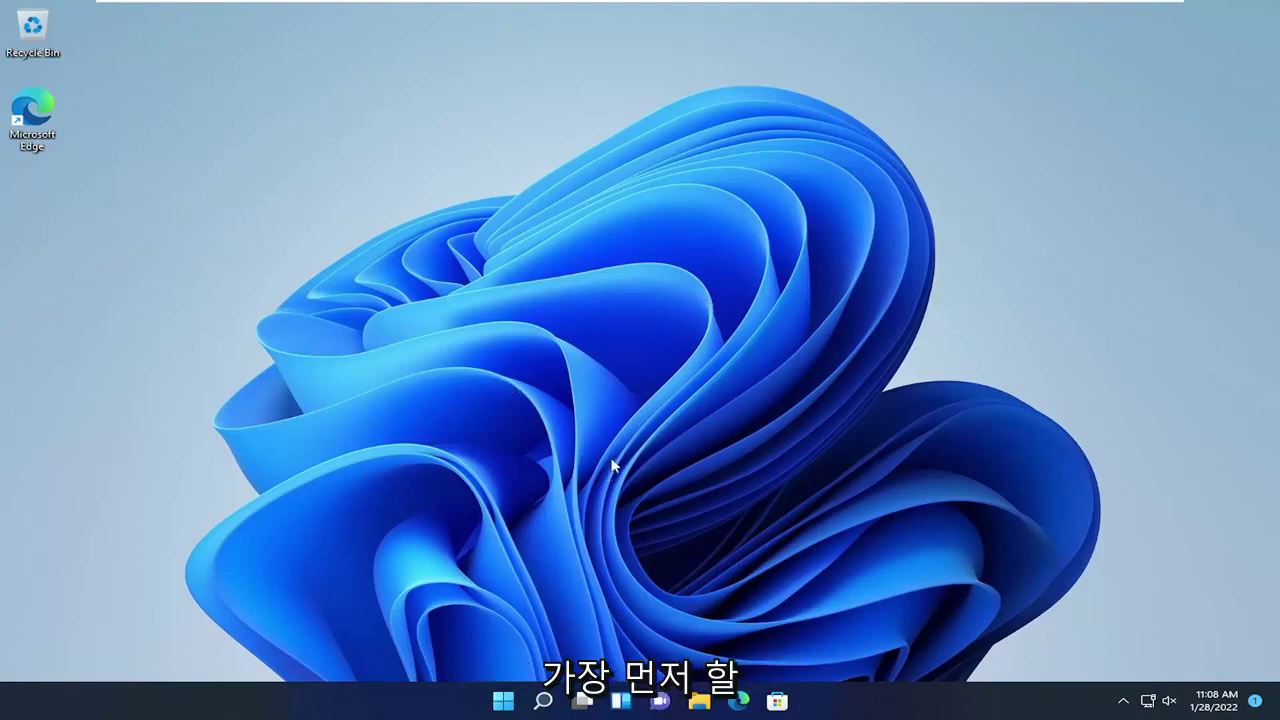
# - Open System Configuration through a search for "msconfig" and bring up the startup programs list in Task Manager
pyautogui.click(543, 700)
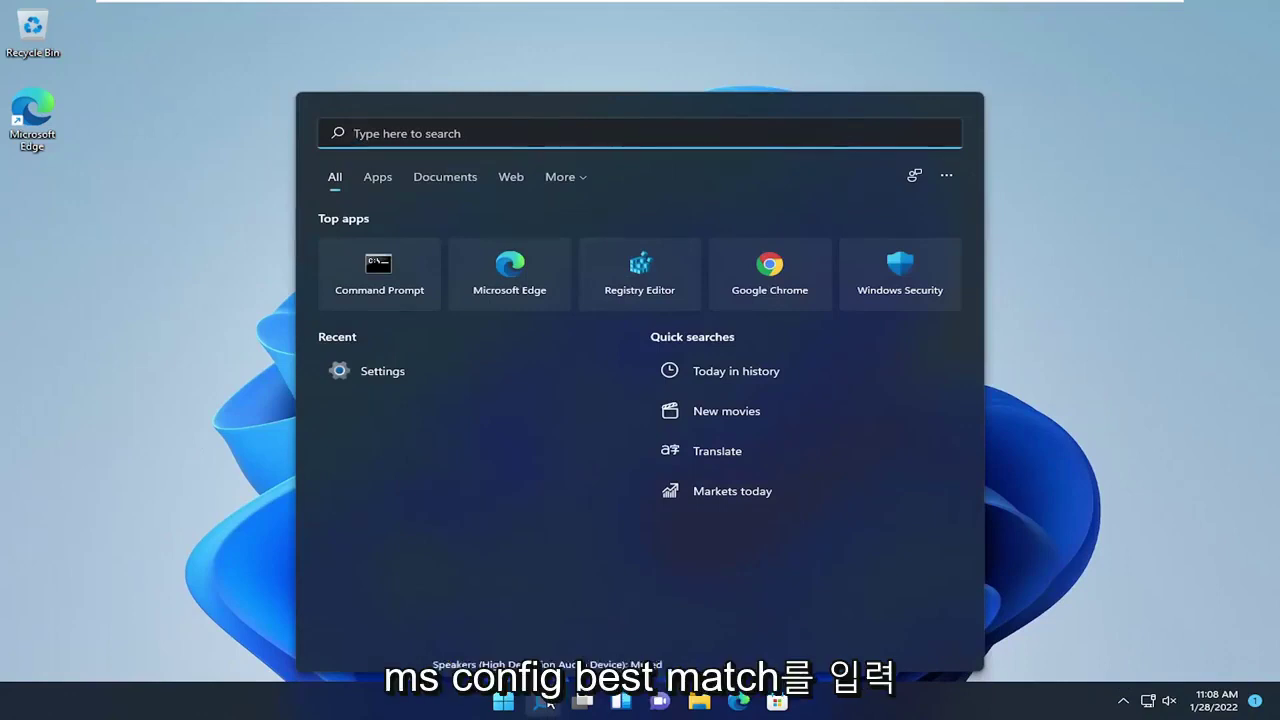
pyautogui.write('msconfig')
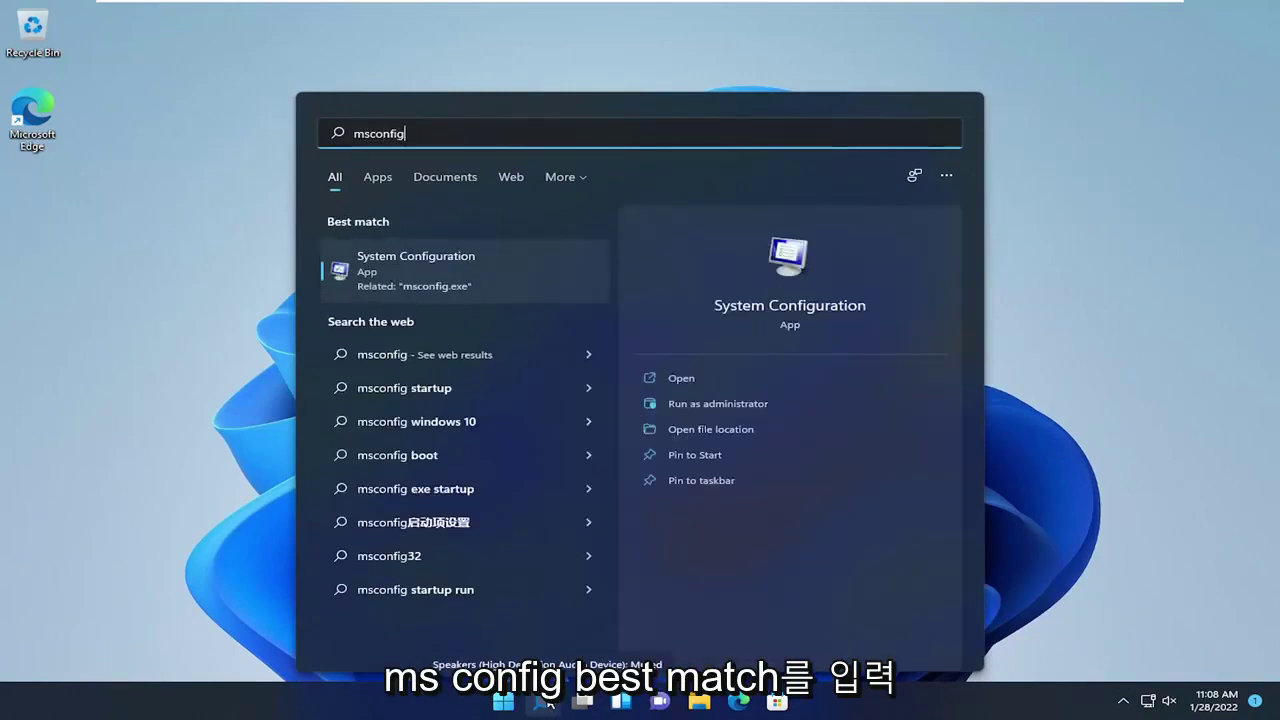
pyautogui.click(416, 274)
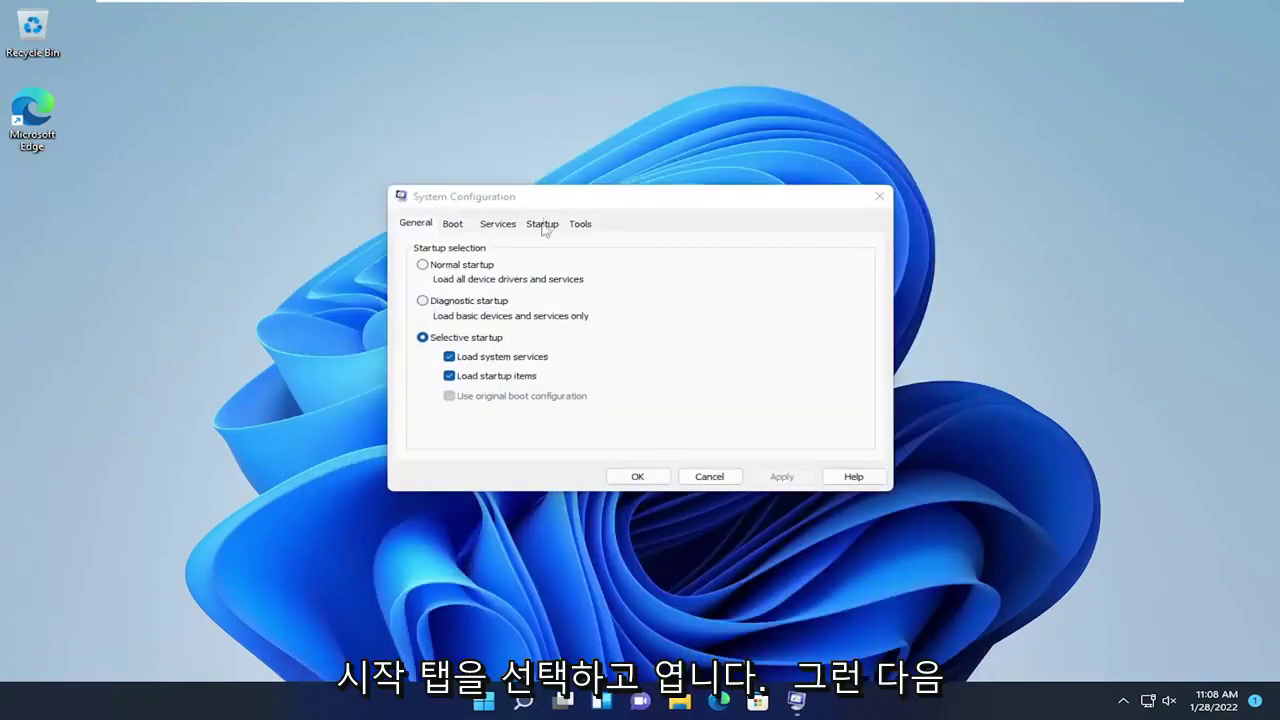
pyautogui.click(543, 225)
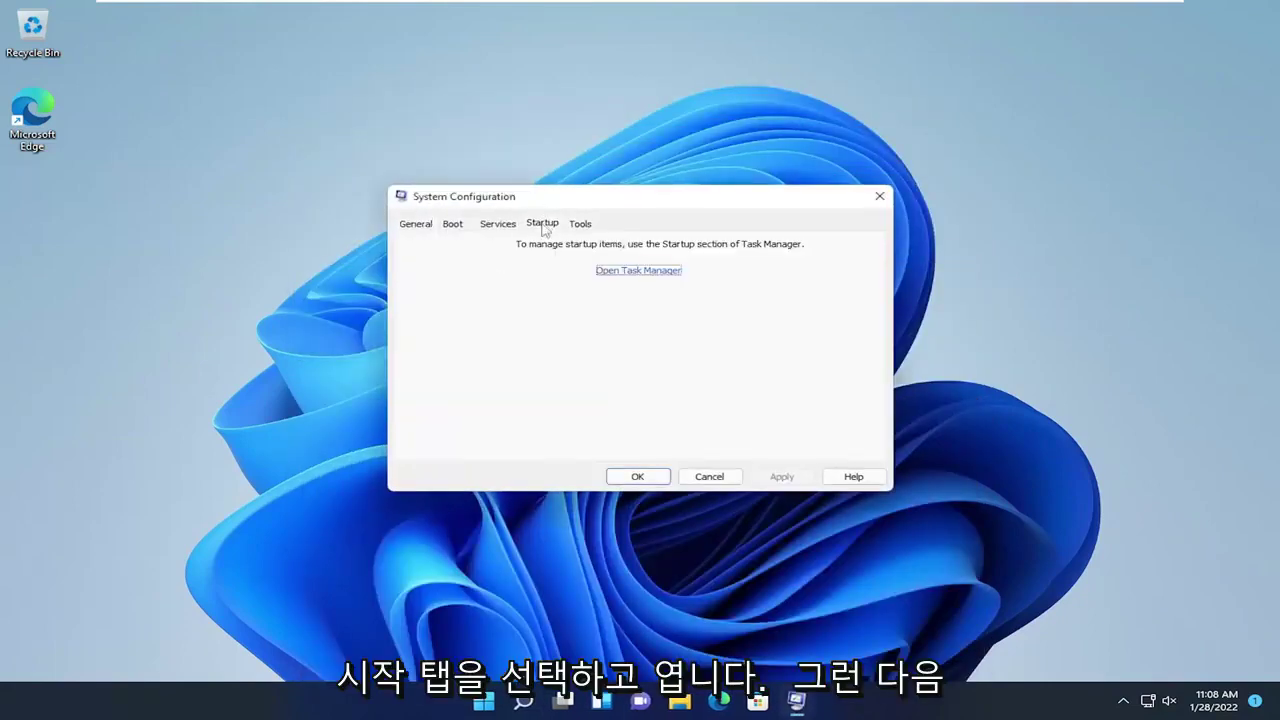
pyautogui.click(634, 276)
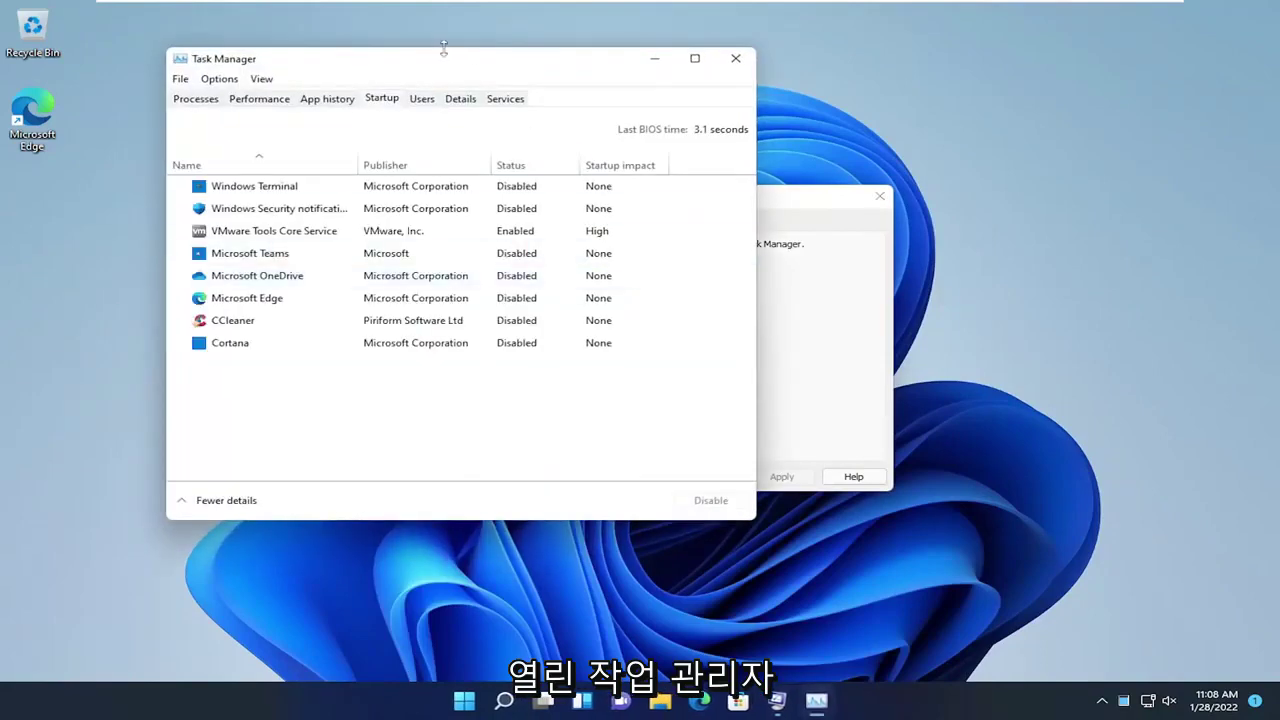
pyautogui.moveTo(443, 42); pyautogui.dragTo(700, 97)
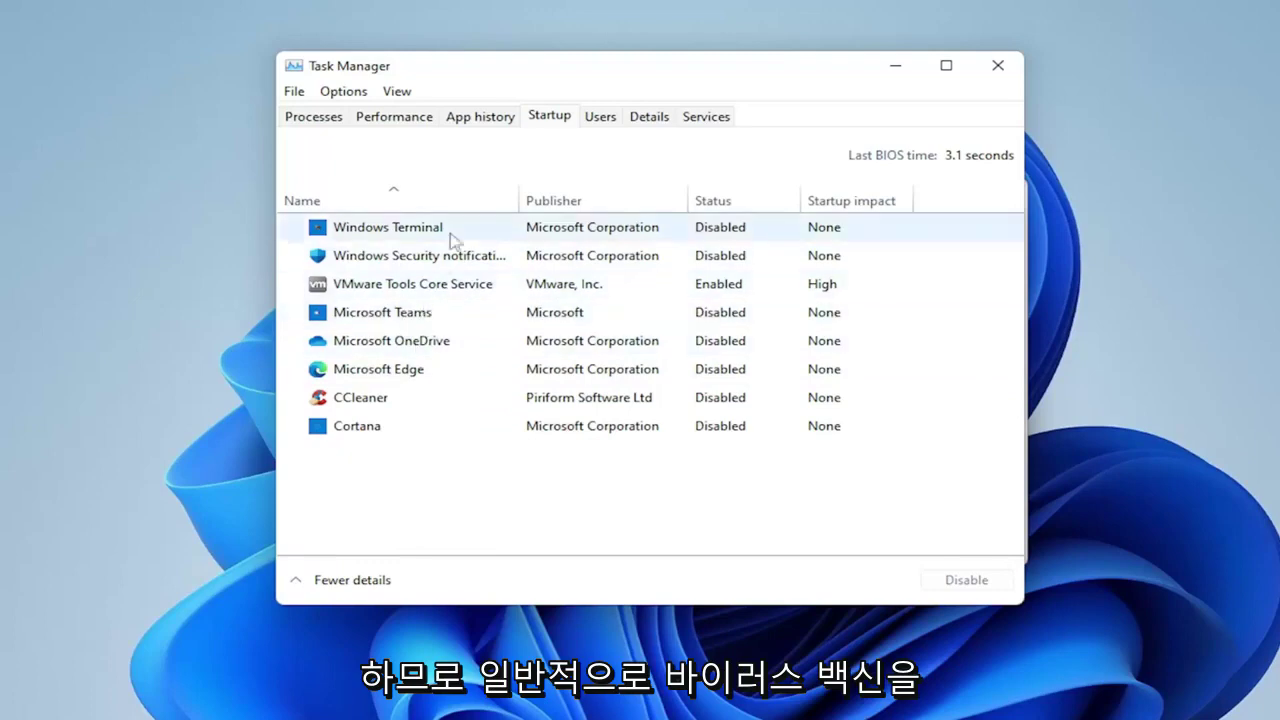
# - Inspect the VMware Tools Core Service and Microsoft OneDrive startup entries, and close Task Manager and System Configuration
pyautogui.click(401, 288)
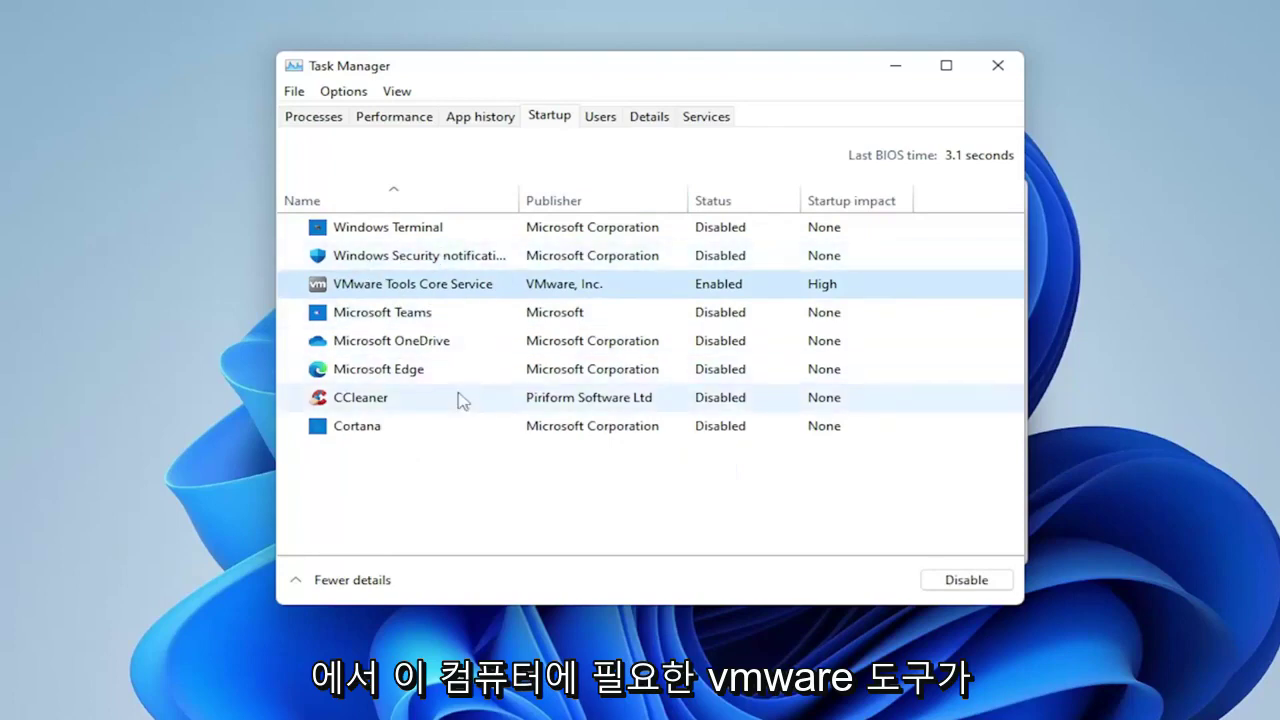
pyautogui.click(388, 342)
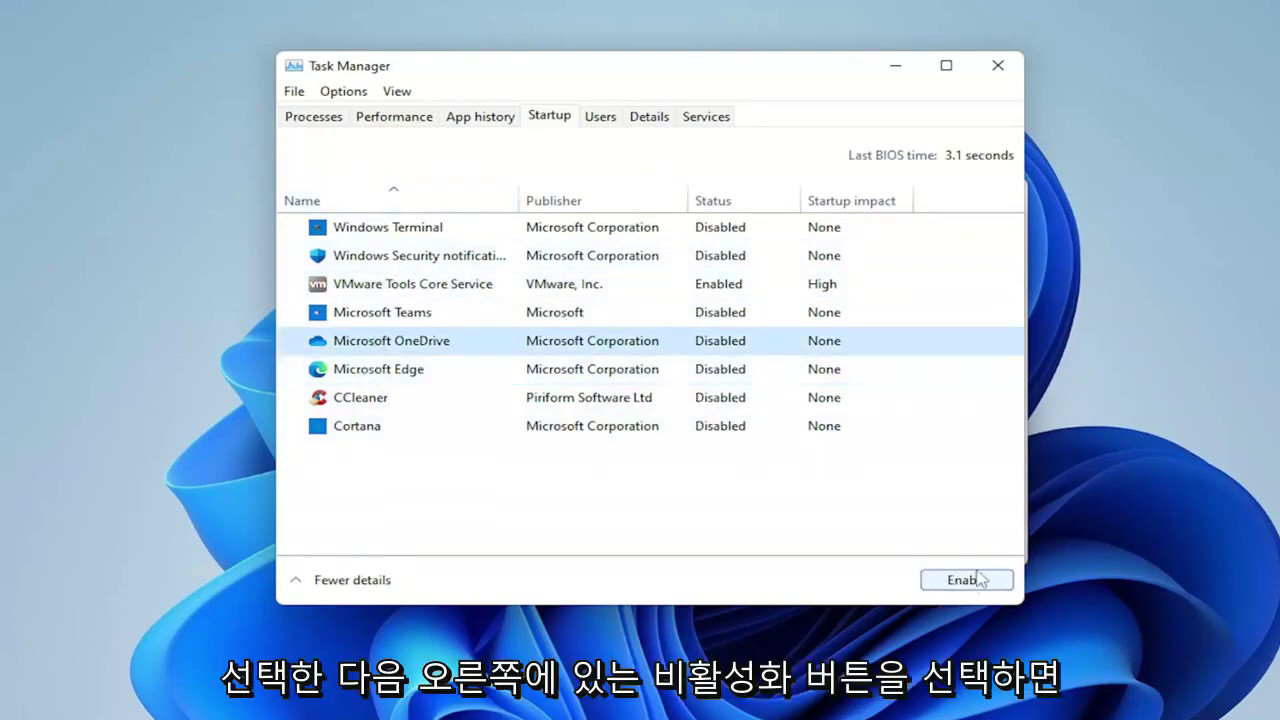
pyautogui.click(569, 286)
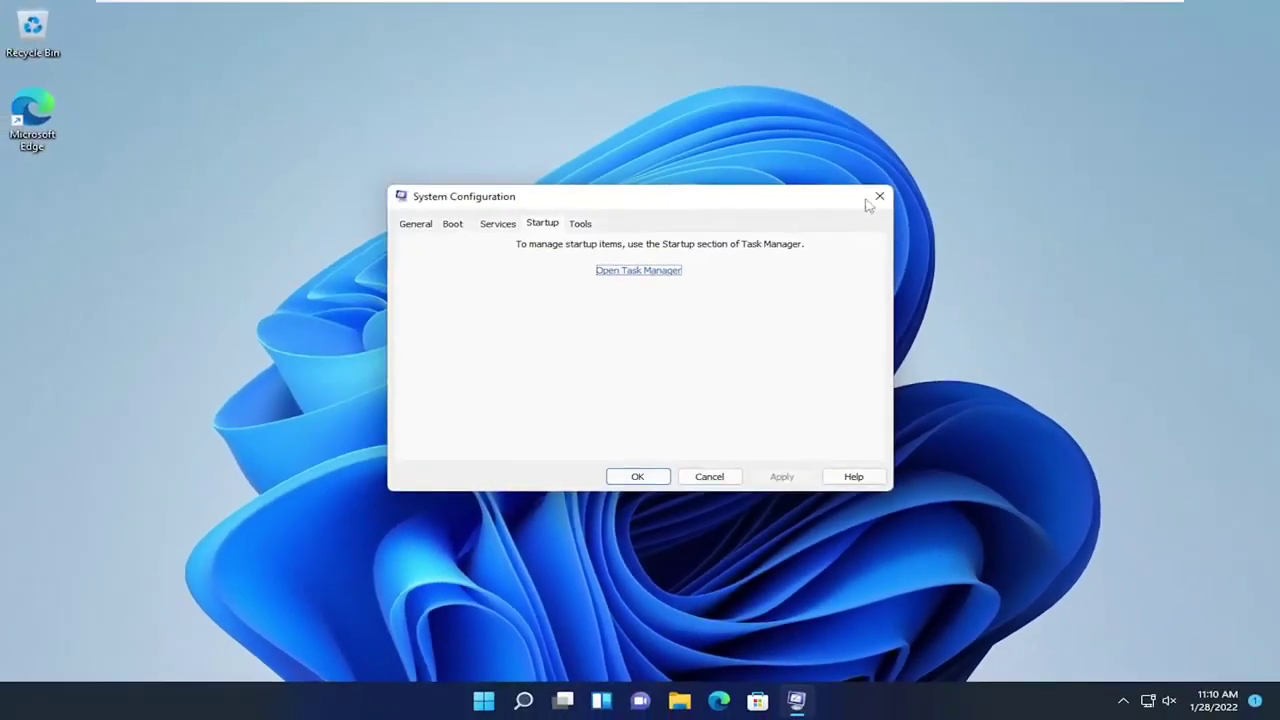
pyautogui.click(880, 199)
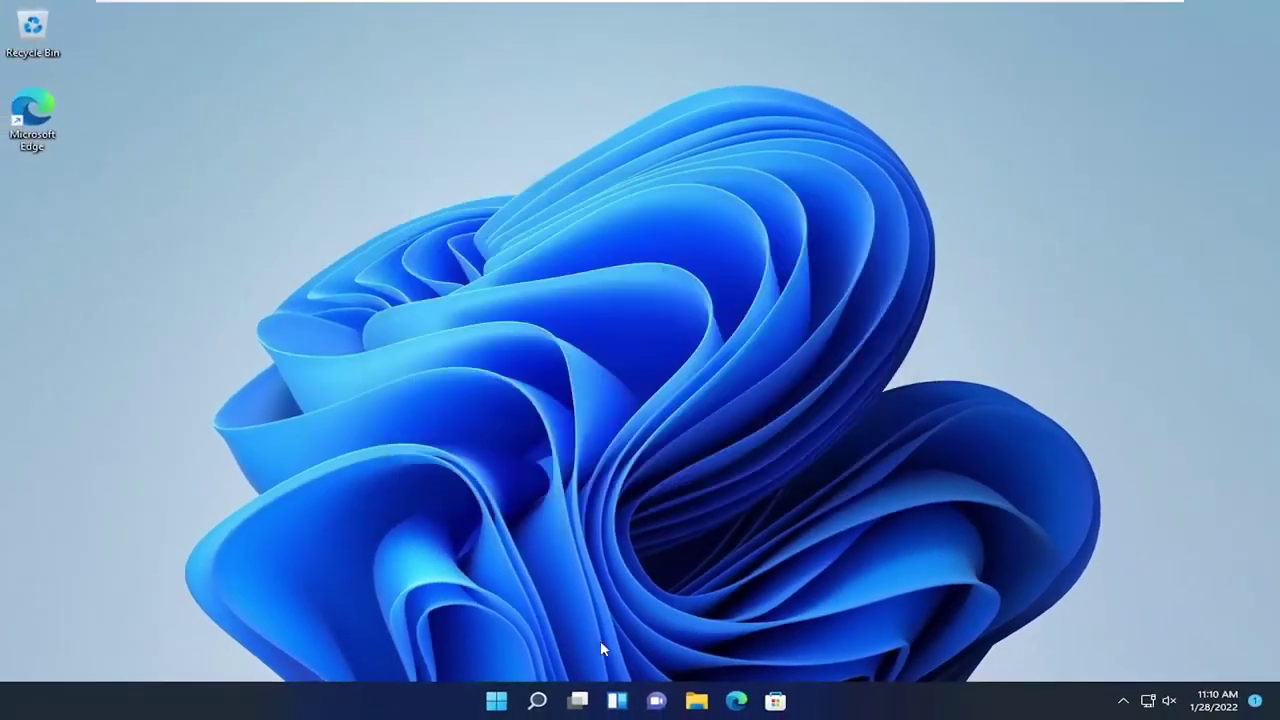
# - Search Windows for "apps and fea" and open the Apps & features settings
pyautogui.click(538, 701)
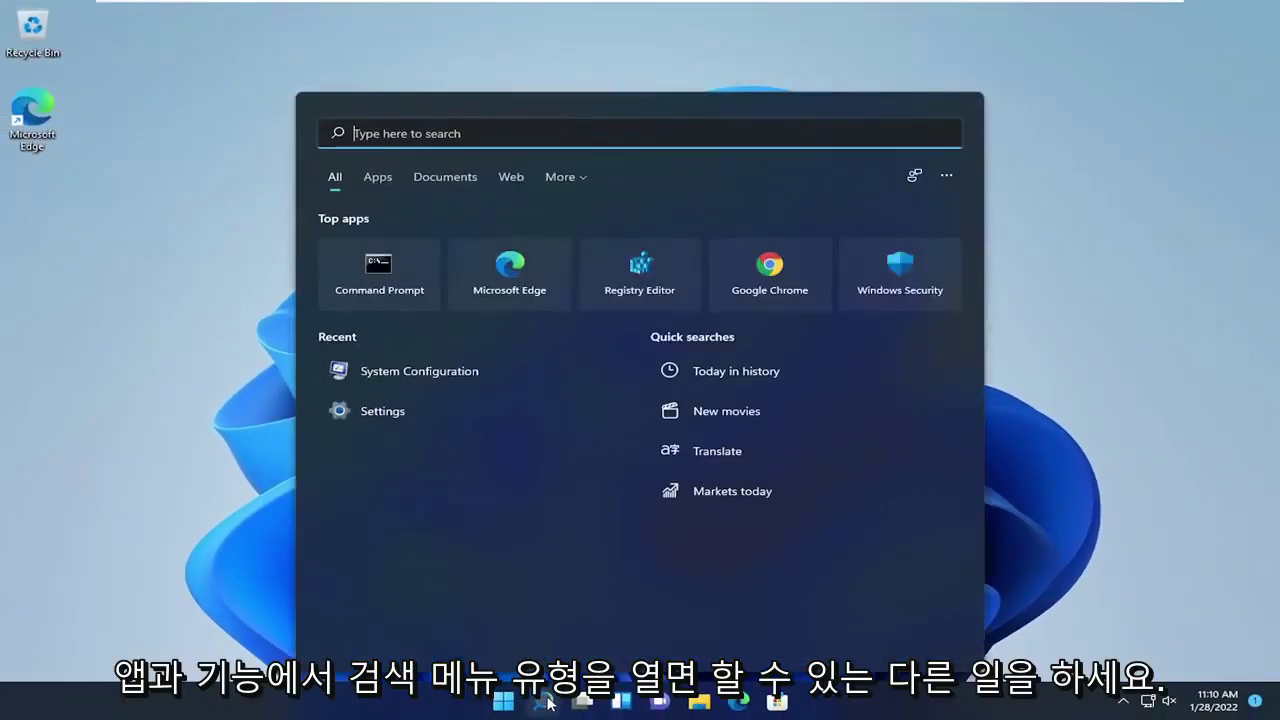
pyautogui.write('apps and fea')
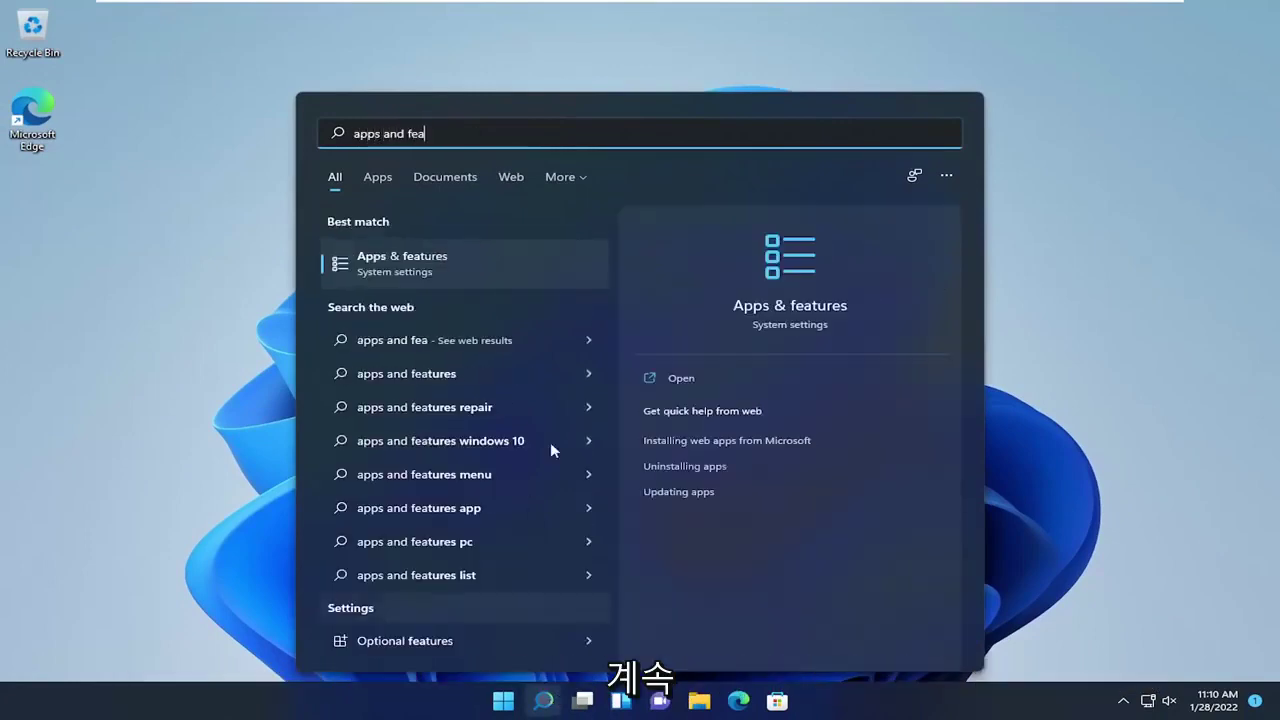
pyautogui.click(424, 273)
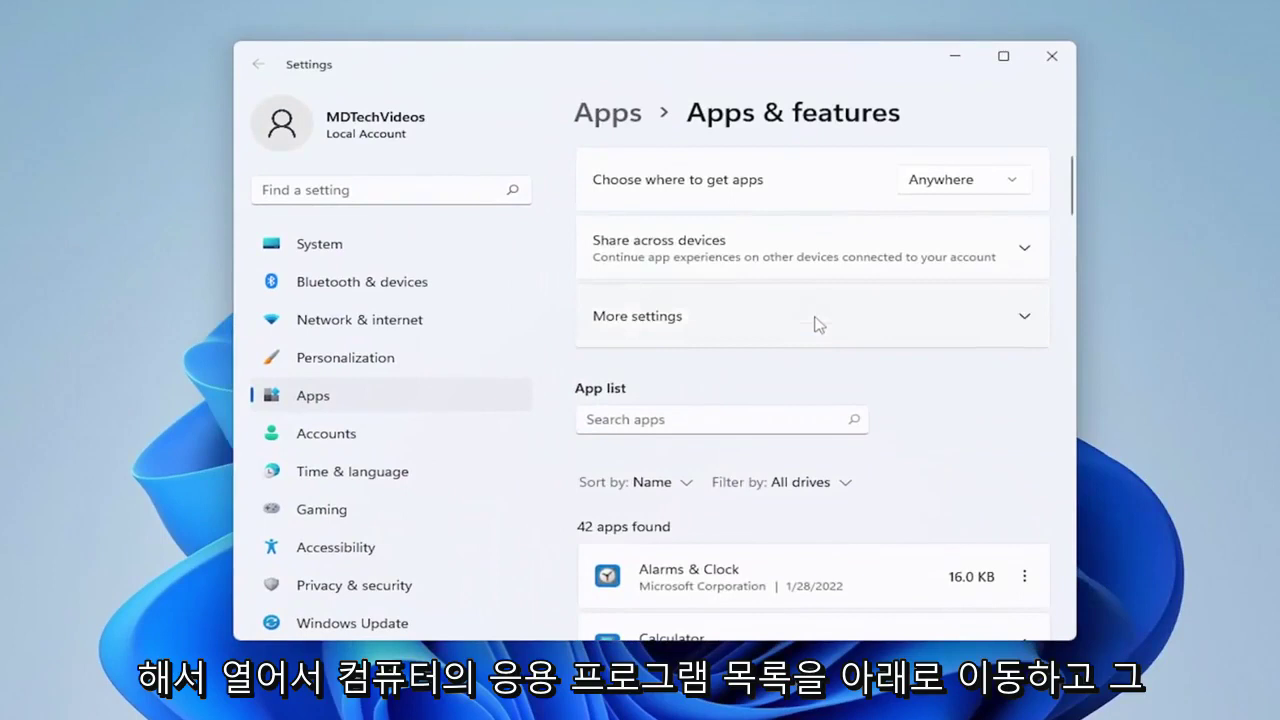
# - Find Microsoft News in the list of installed apps and uninstall it
pyautogui.scroll(-3, 860, 400)
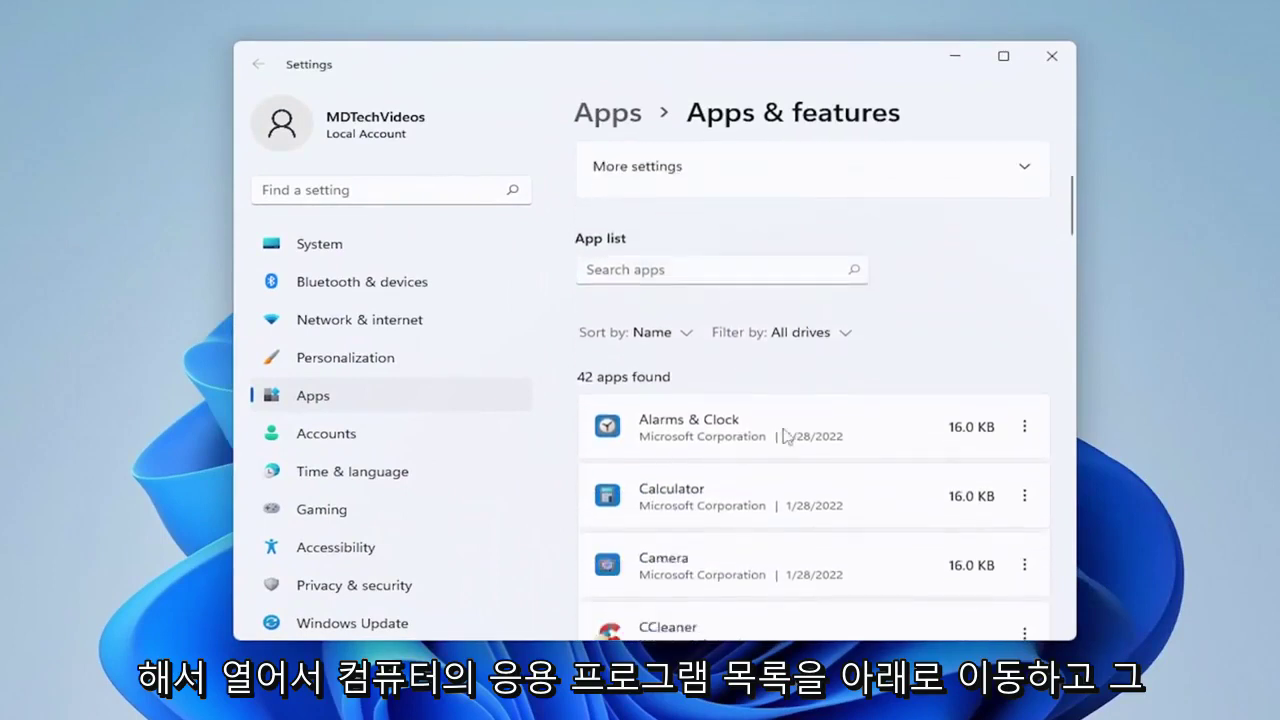
pyautogui.scroll(-1, 785, 420)
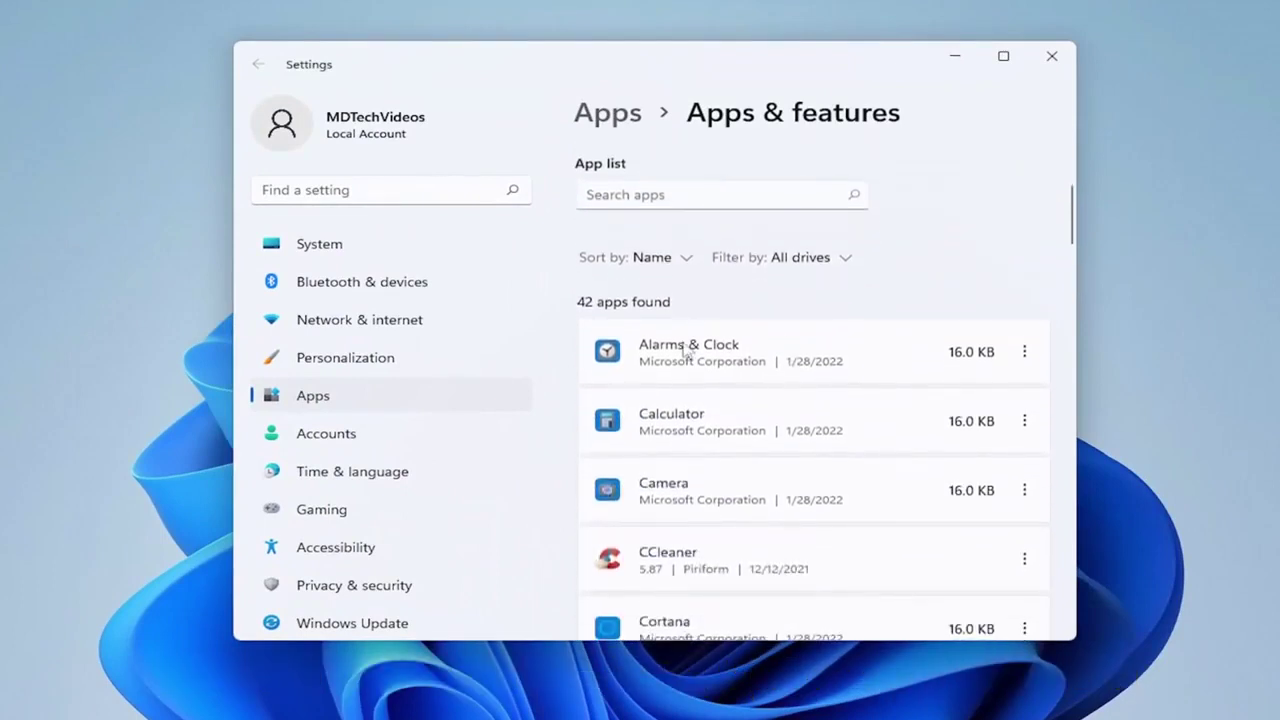
pyautogui.scroll(-1, 686, 348)
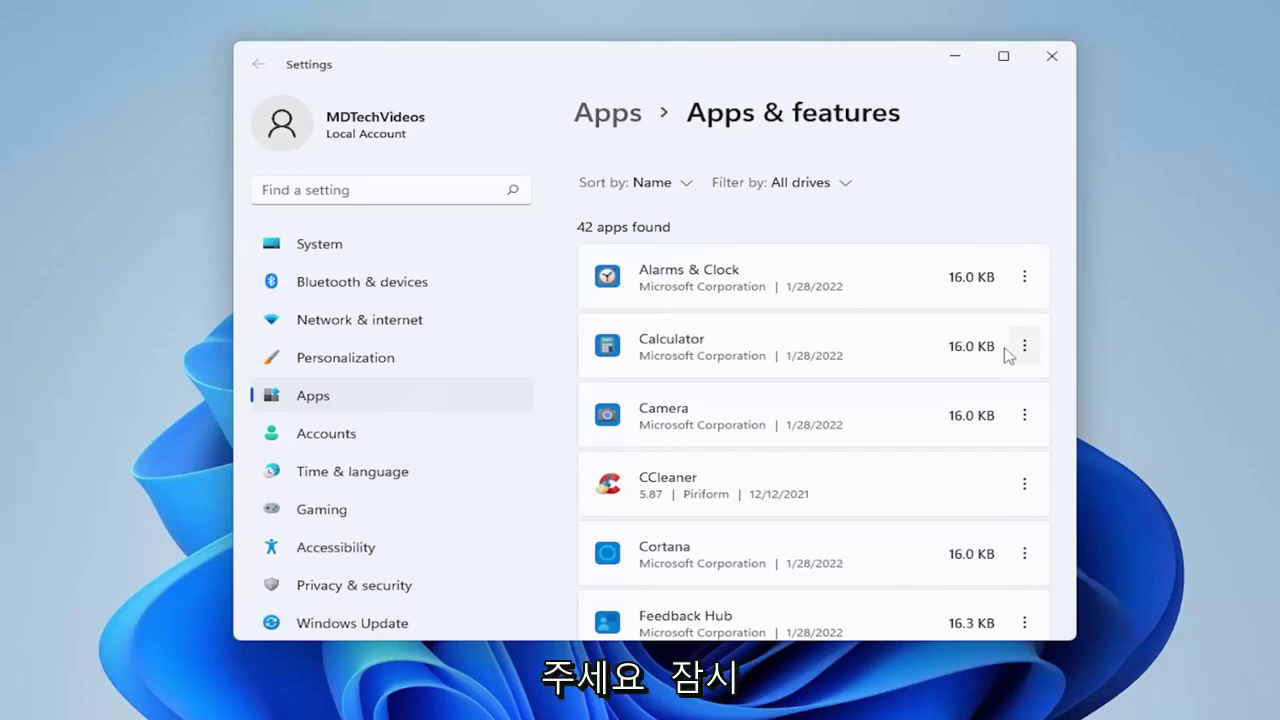
pyautogui.scroll(-3, 800, 363)
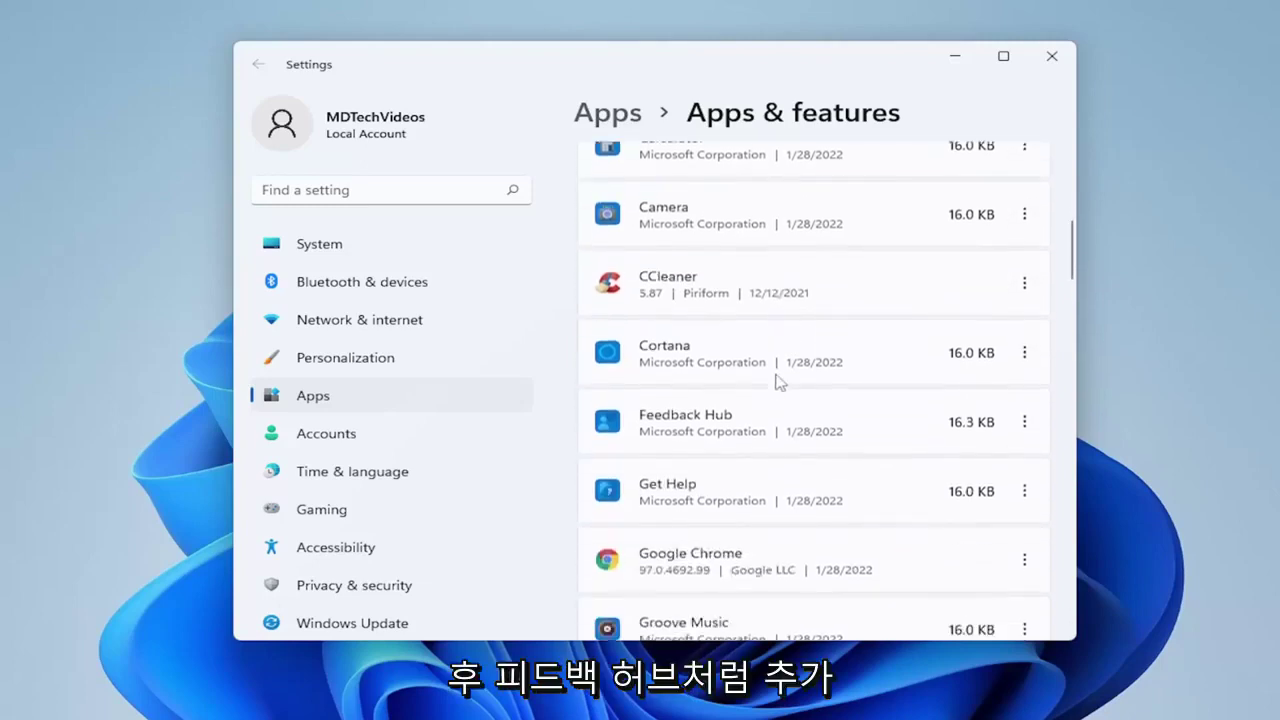
pyautogui.scroll(-4, 703, 410)
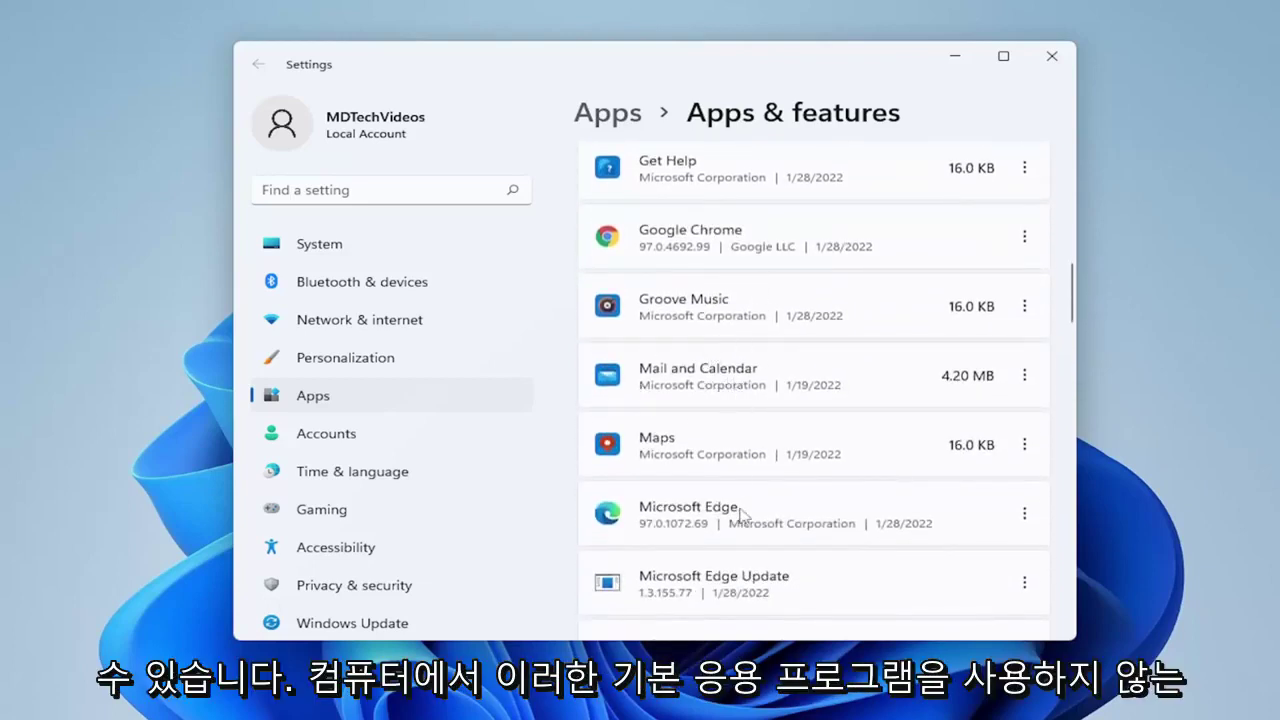
pyautogui.scroll(-3, 910, 487)
pyautogui.scroll(1, 846, 477)
pyautogui.scroll(-1, 846, 477)
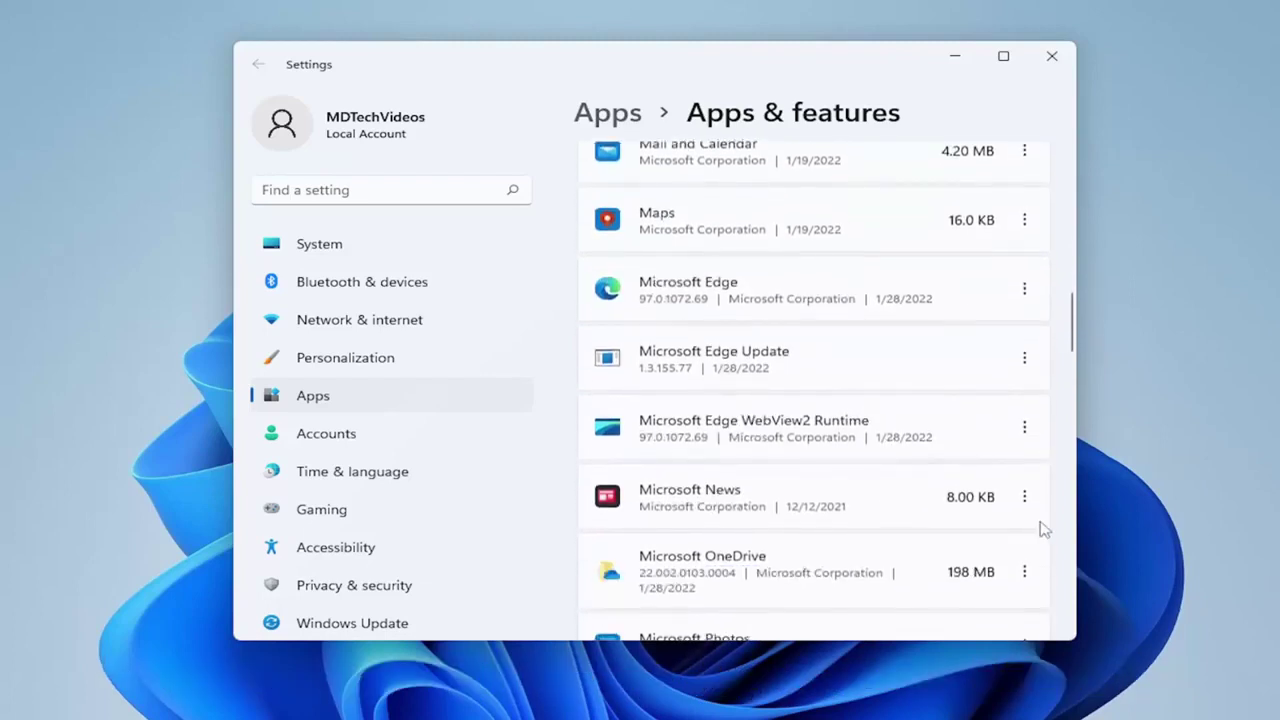
pyautogui.click(1026, 498)
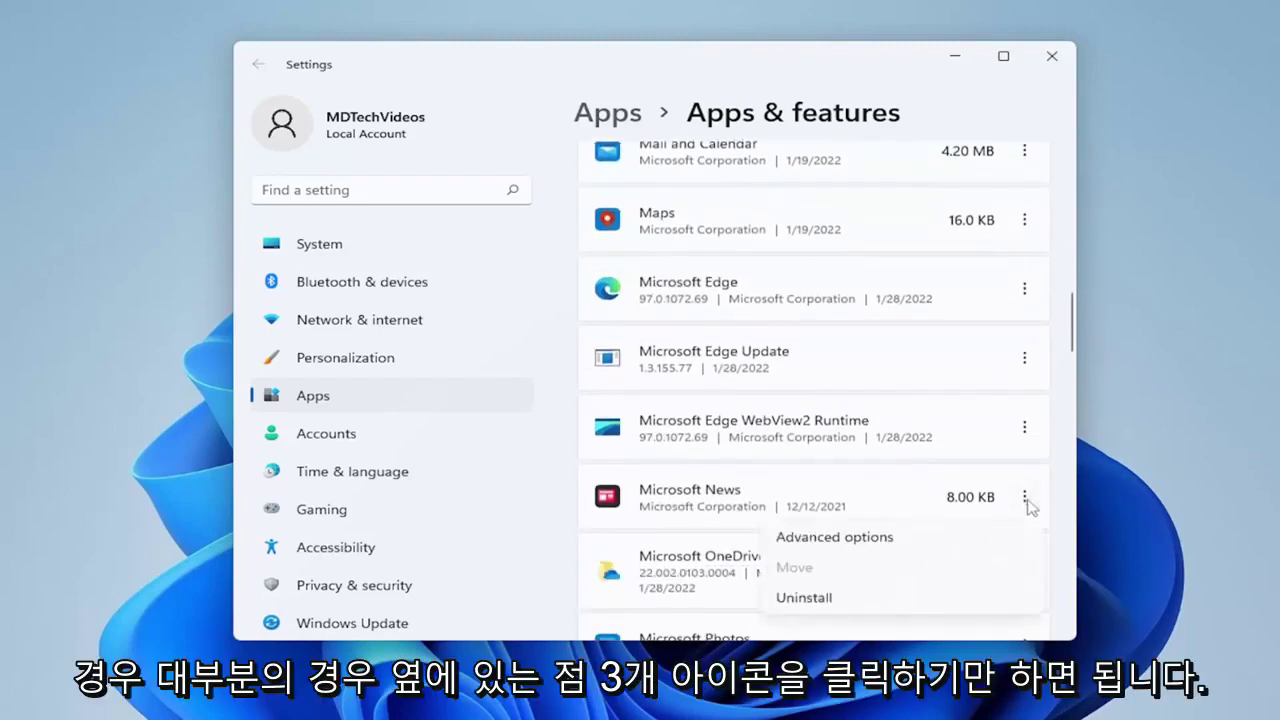
pyautogui.click(806, 594)
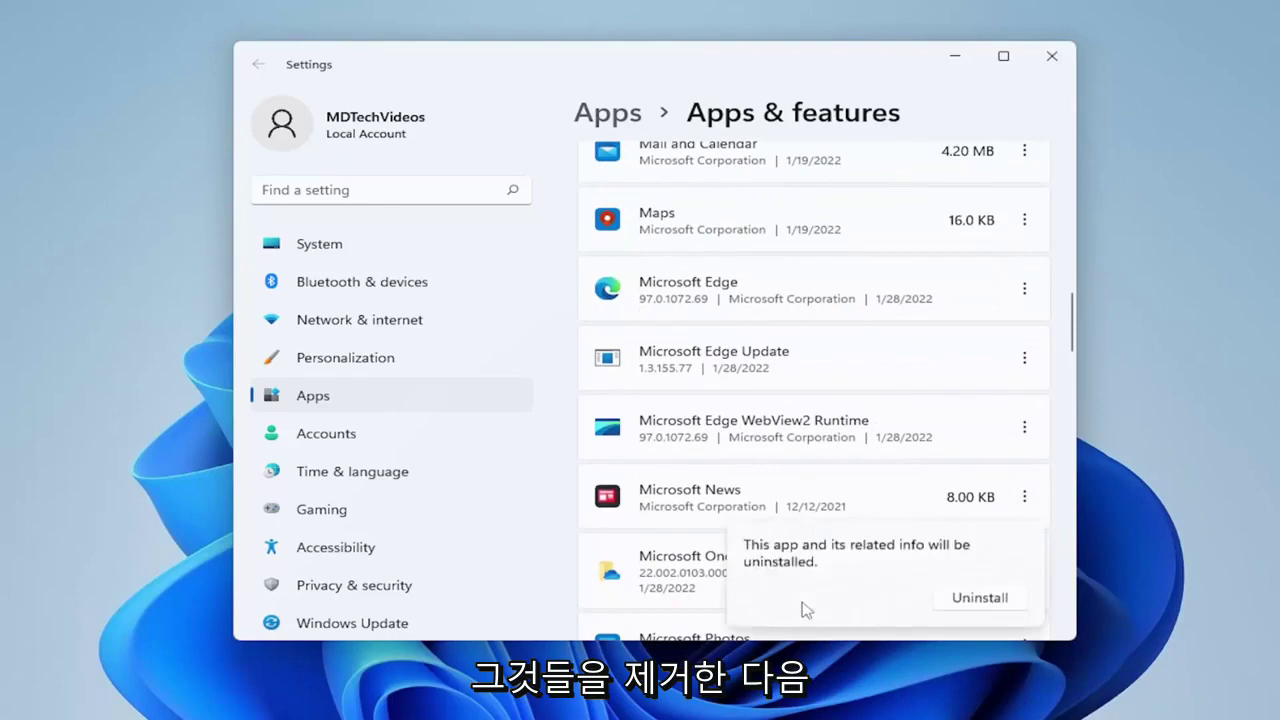
pyautogui.click(988, 602)
# - Look through the remaining installed apps down to Weather and close Settings
pyautogui.scroll(-2, 929, 449)
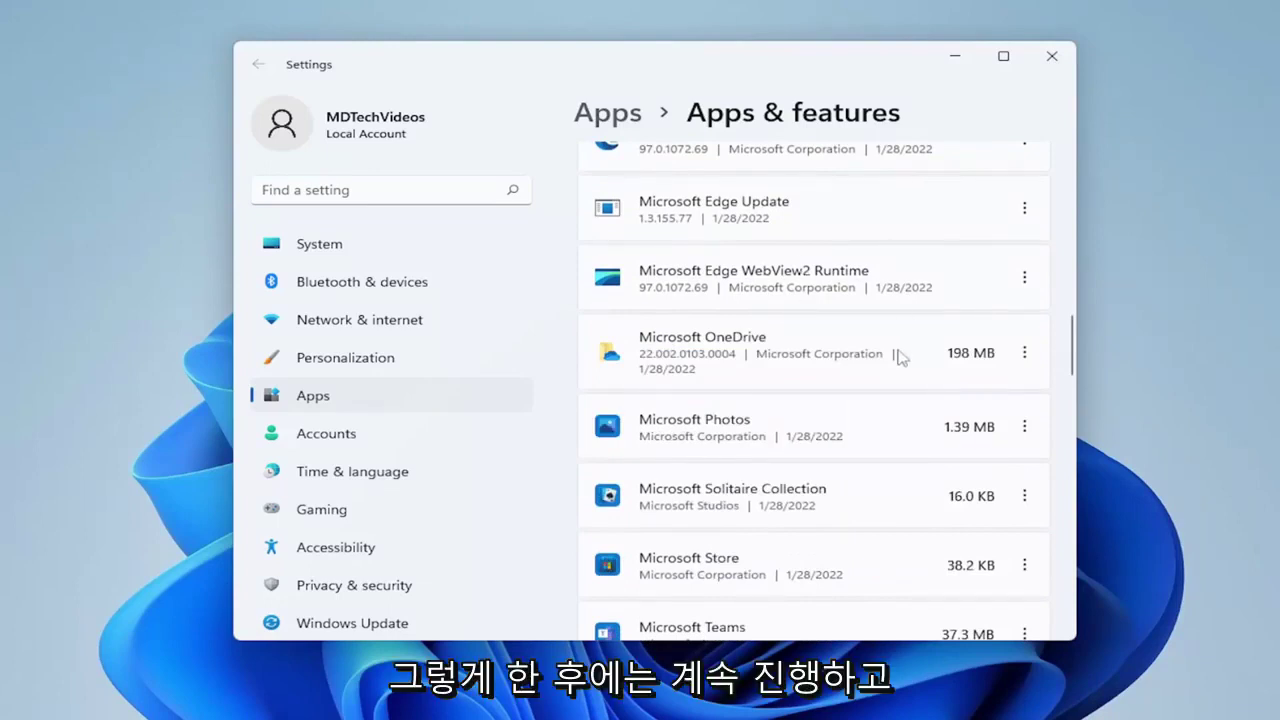
pyautogui.scroll(-10, 913, 518)
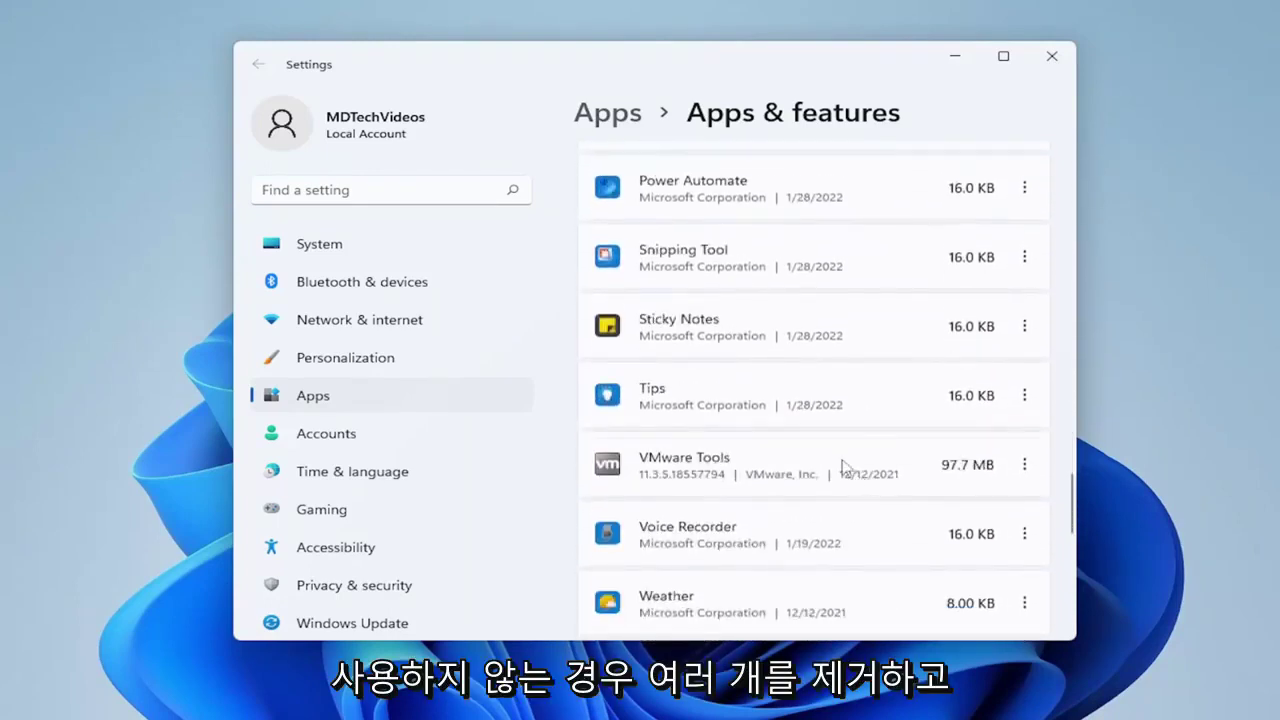
pyautogui.click(1052, 55)
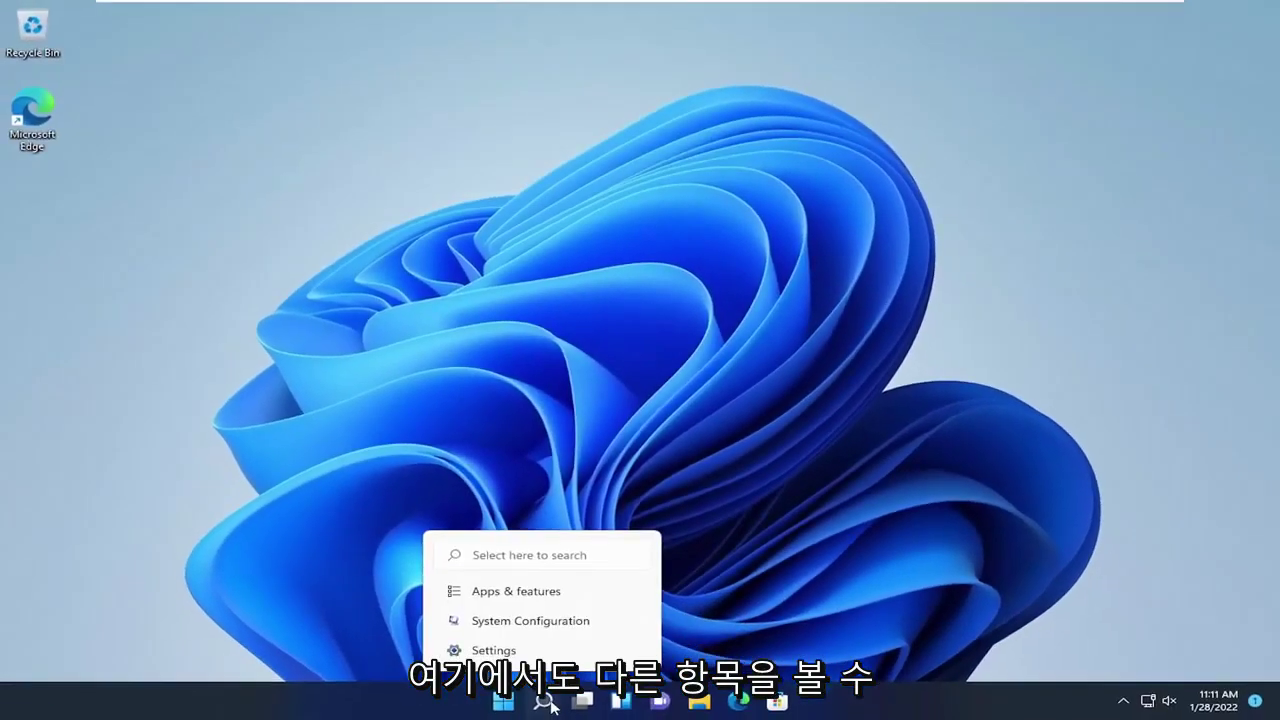
# - Open Disk Cleanup through a search for "disk clean", run its scan for drive C:, and move its window toward the screen's centre
pyautogui.click(540, 718)
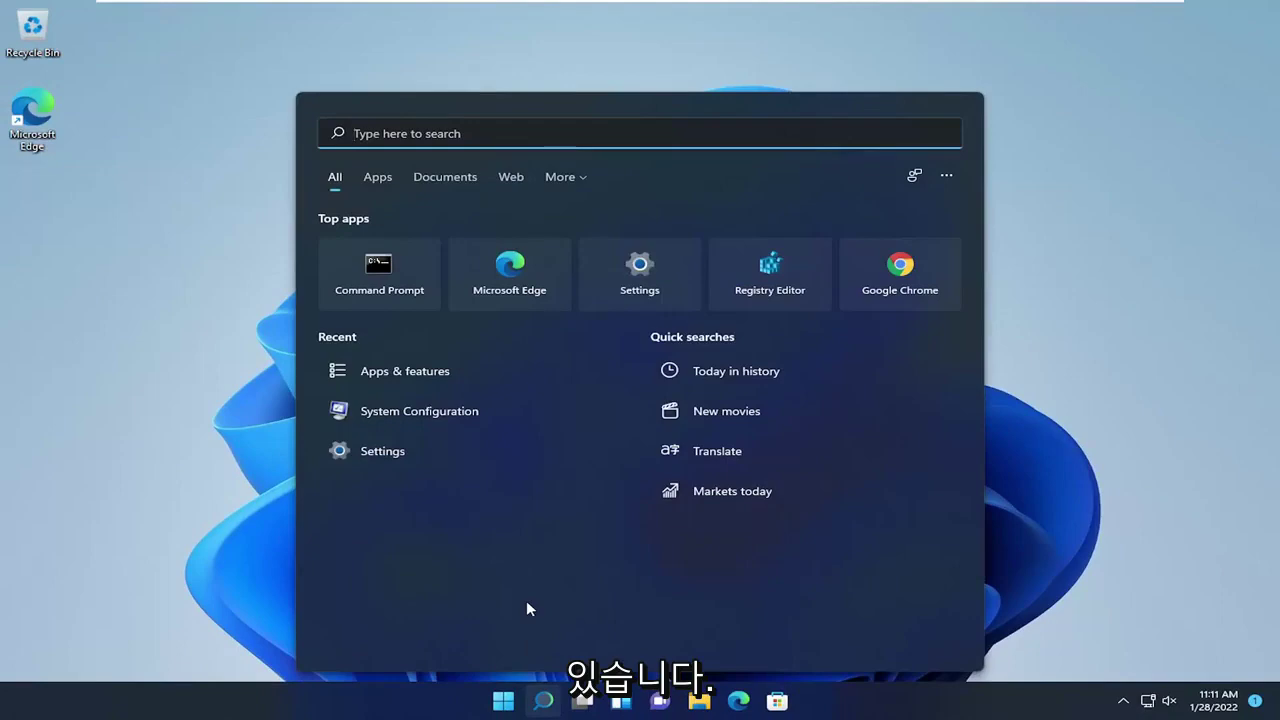
pyautogui.write('disk clean')
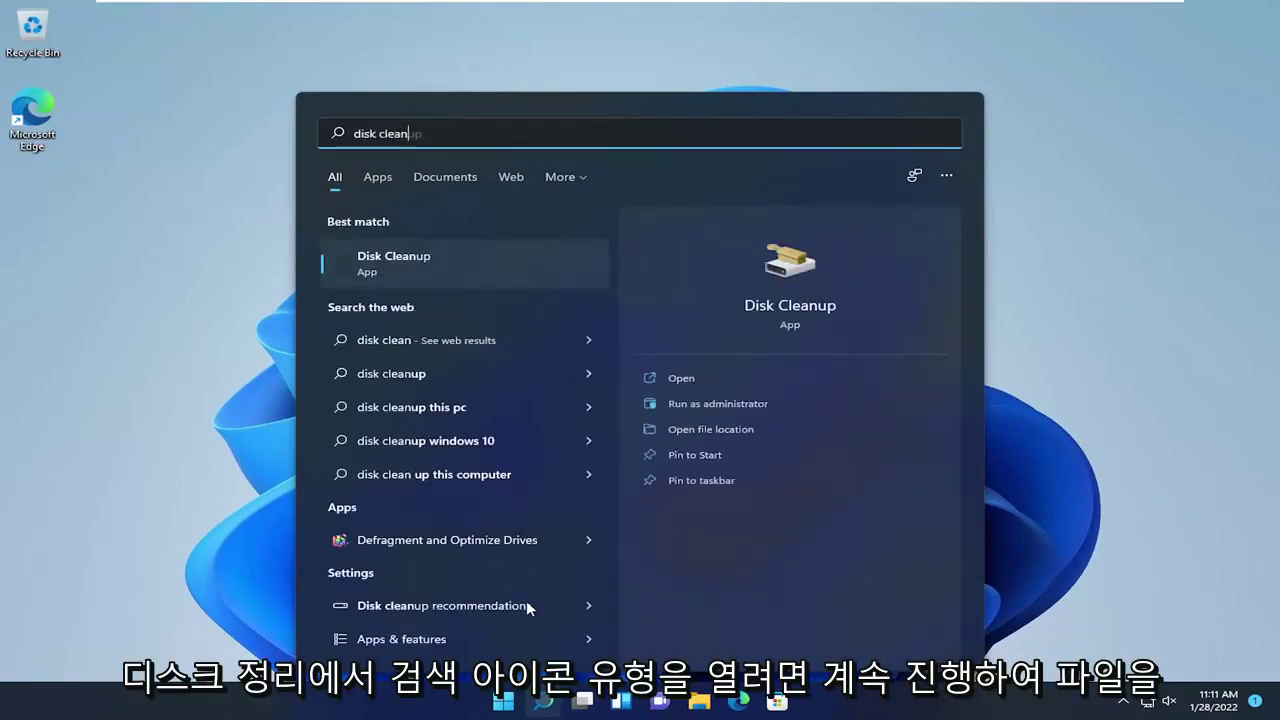
pyautogui.click(426, 265)
pyautogui.moveTo(204, 54); pyautogui.dragTo(629, 148)
pyautogui.click(541, 431)
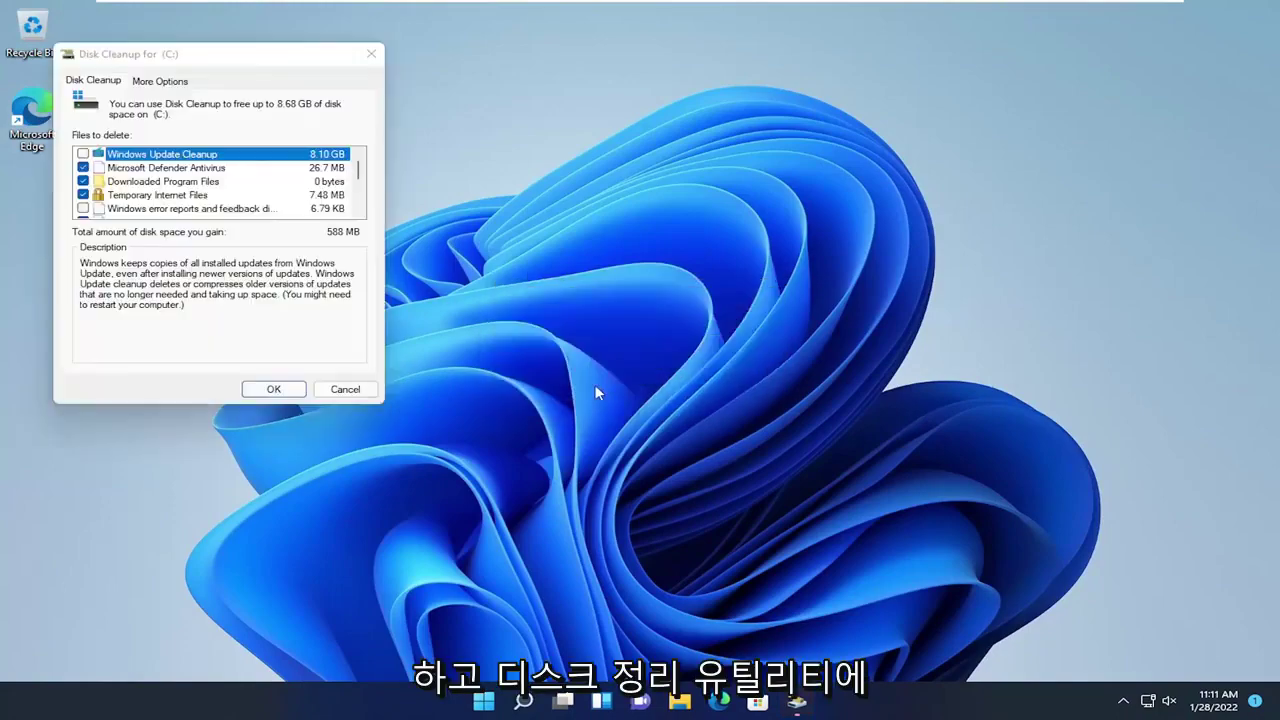
pyautogui.moveTo(277, 51); pyautogui.dragTo(643, 178)
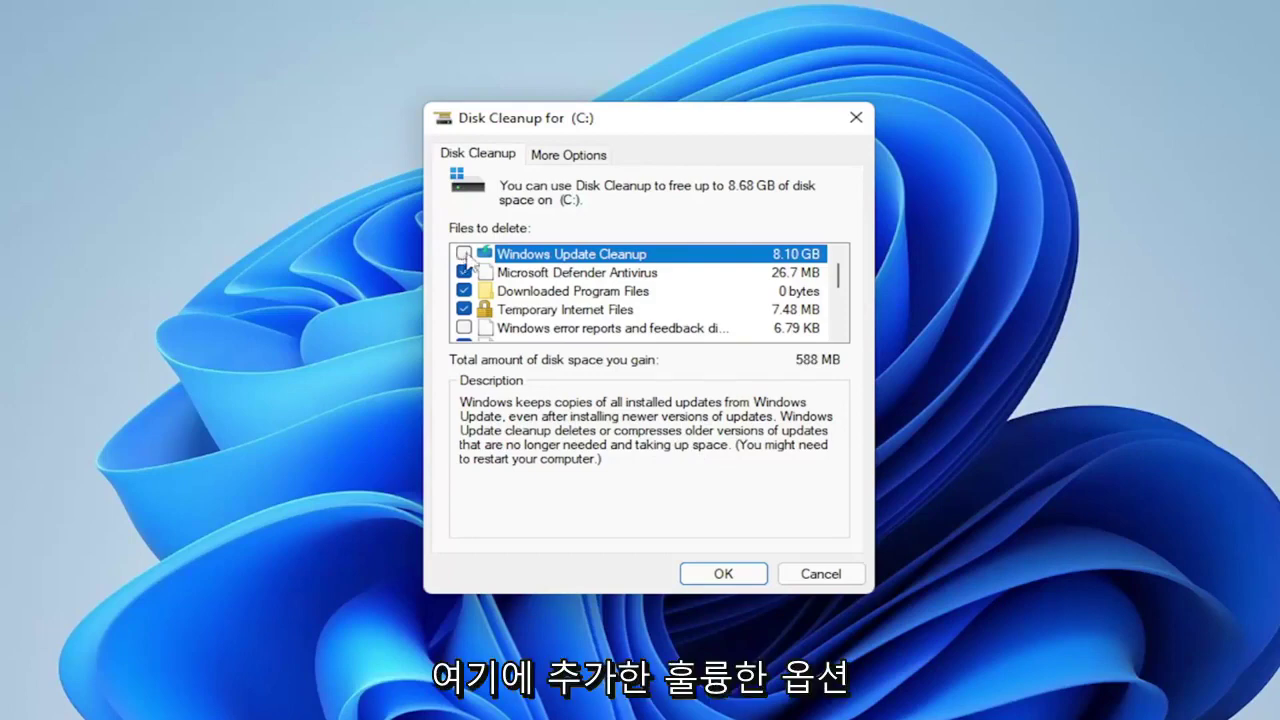
# - Include Windows Update Cleanup in the files to delete and review the other file categories
pyautogui.click(463, 254)
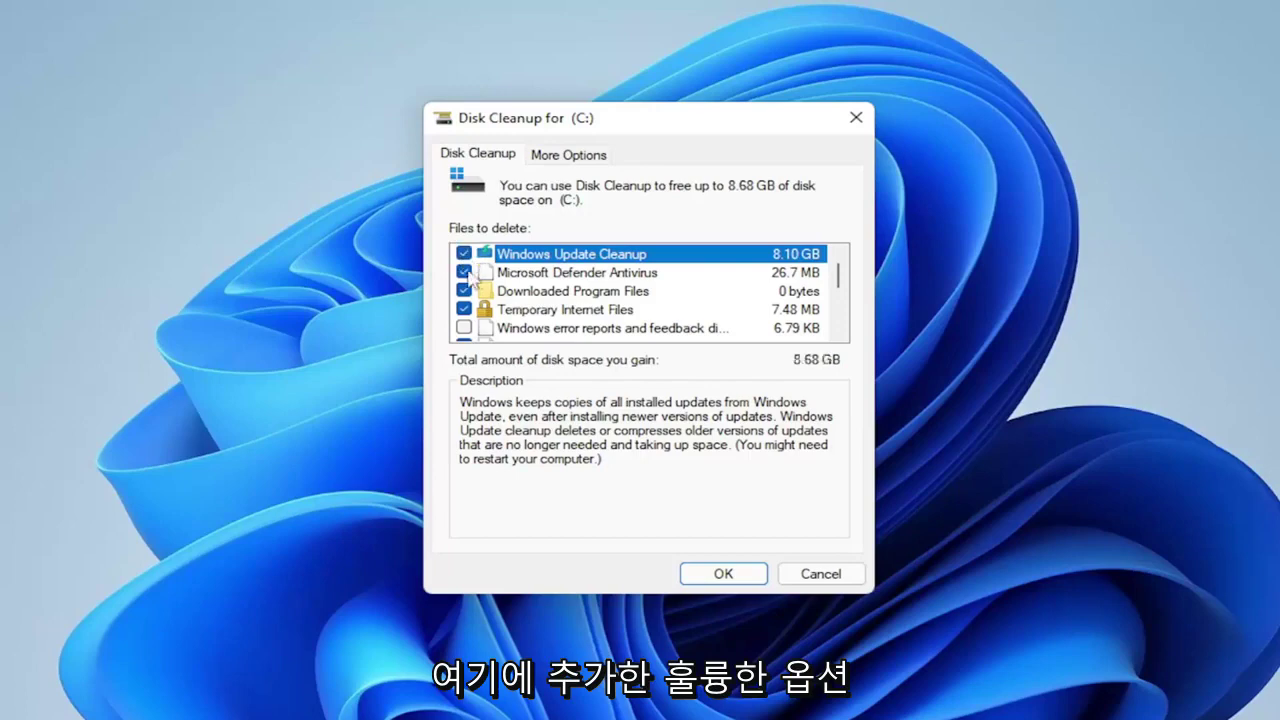
pyautogui.scroll(-3, 466, 300)
pyautogui.scroll(3, 466, 305)
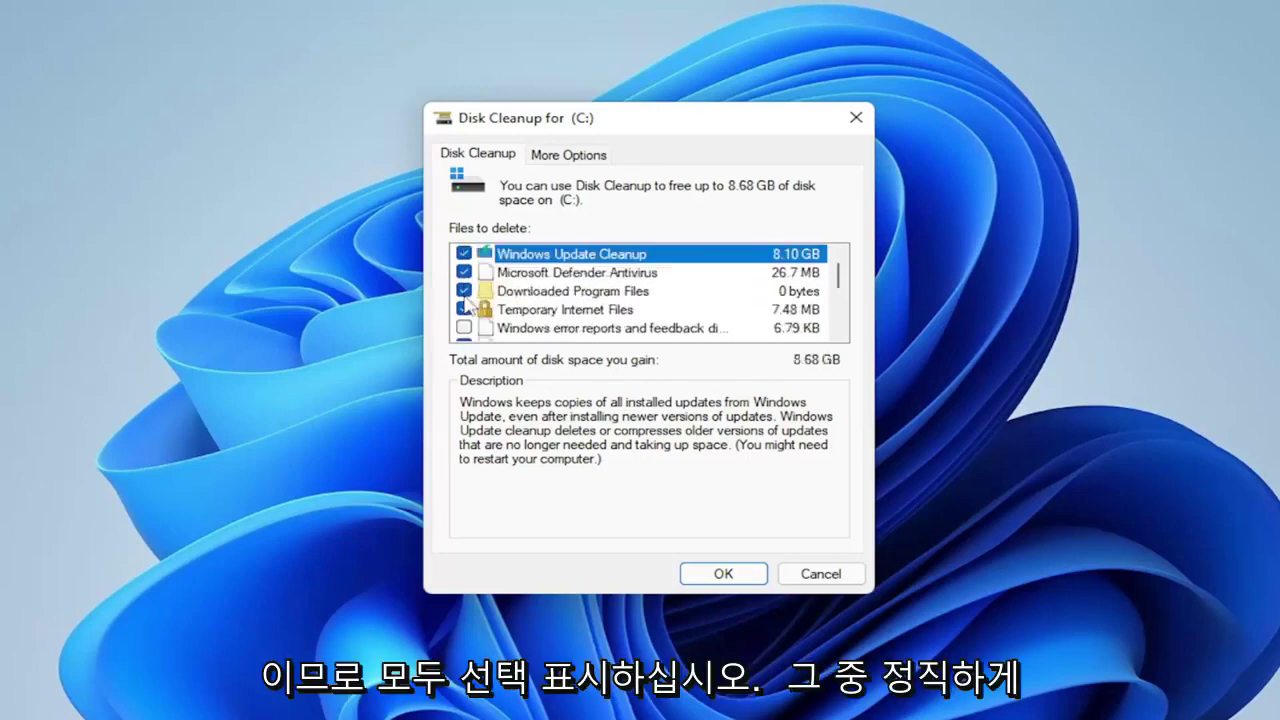
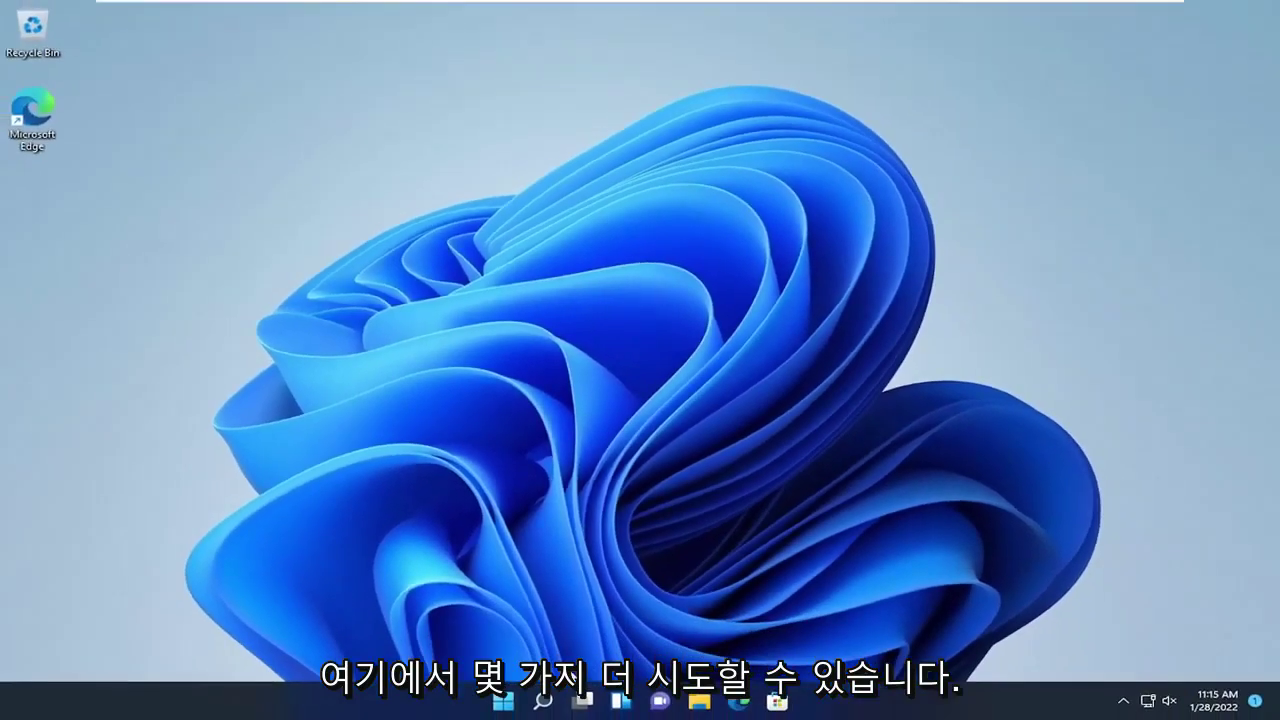
# - Search Windows for "power optio" and open the Edit power plan settings
pyautogui.click(541, 701)
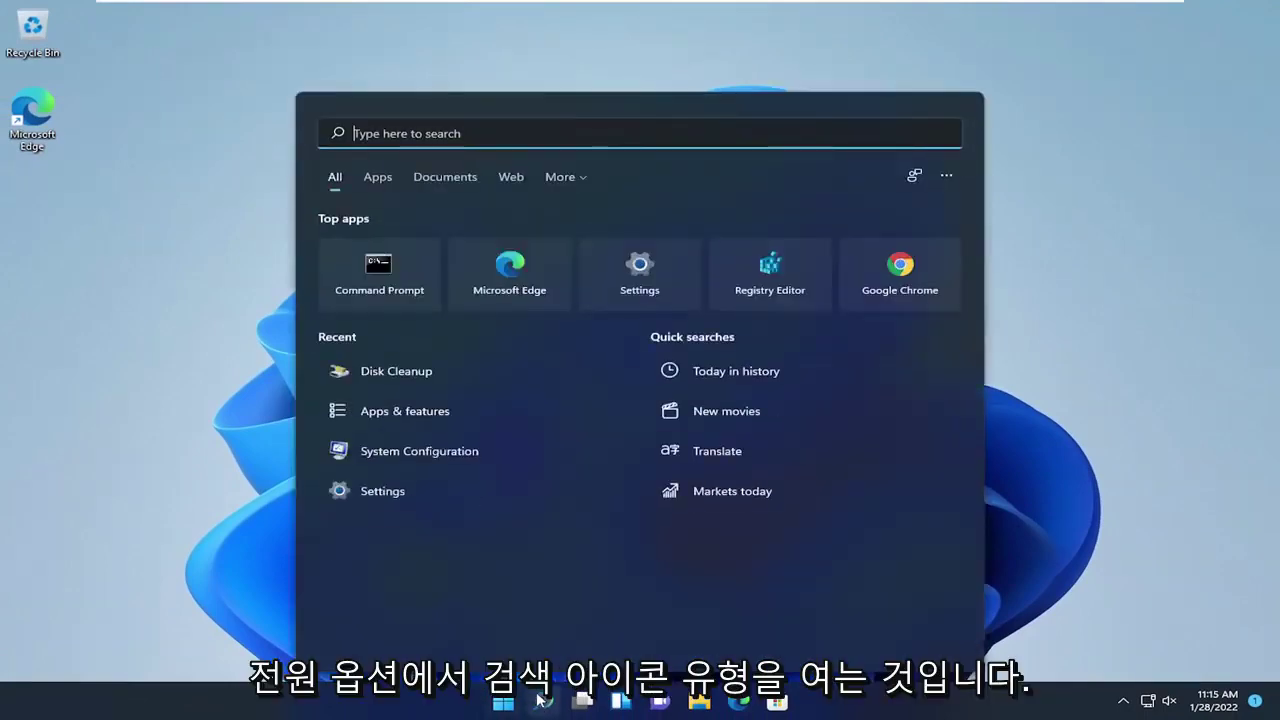
pyautogui.write('power options')
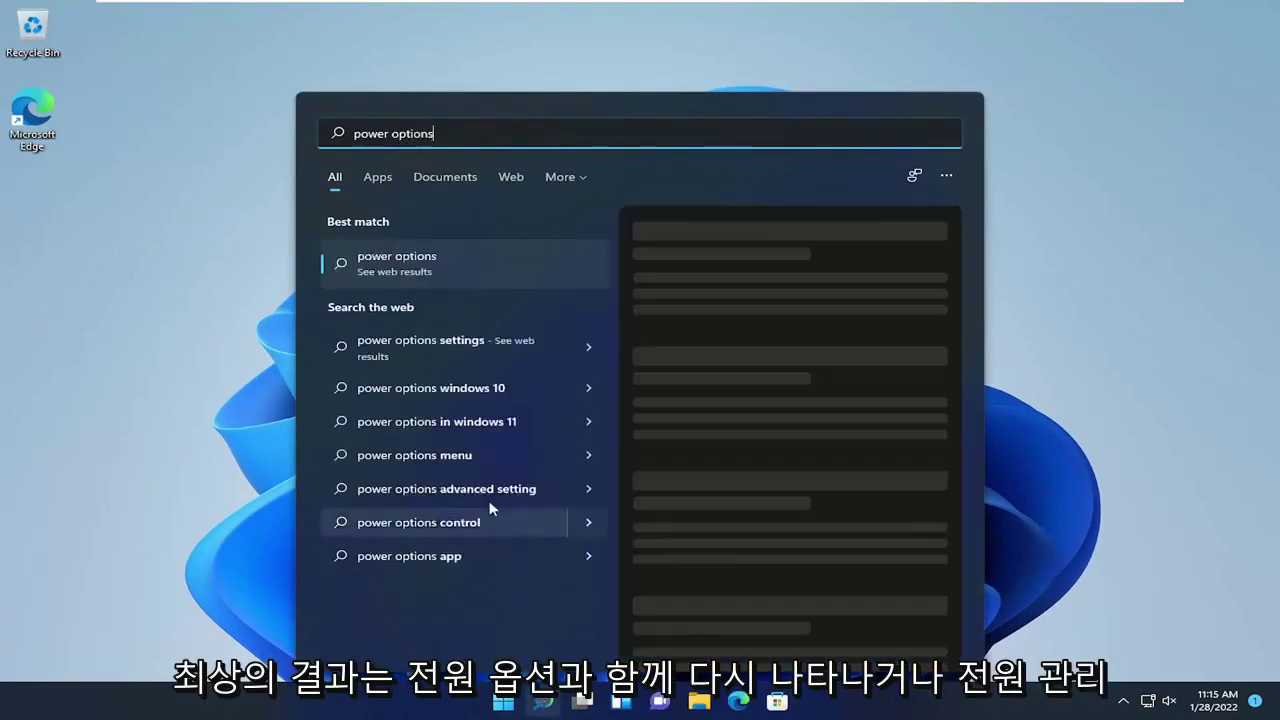
pyautogui.press('BackSpace')
pyautogui.press('BackSpace')
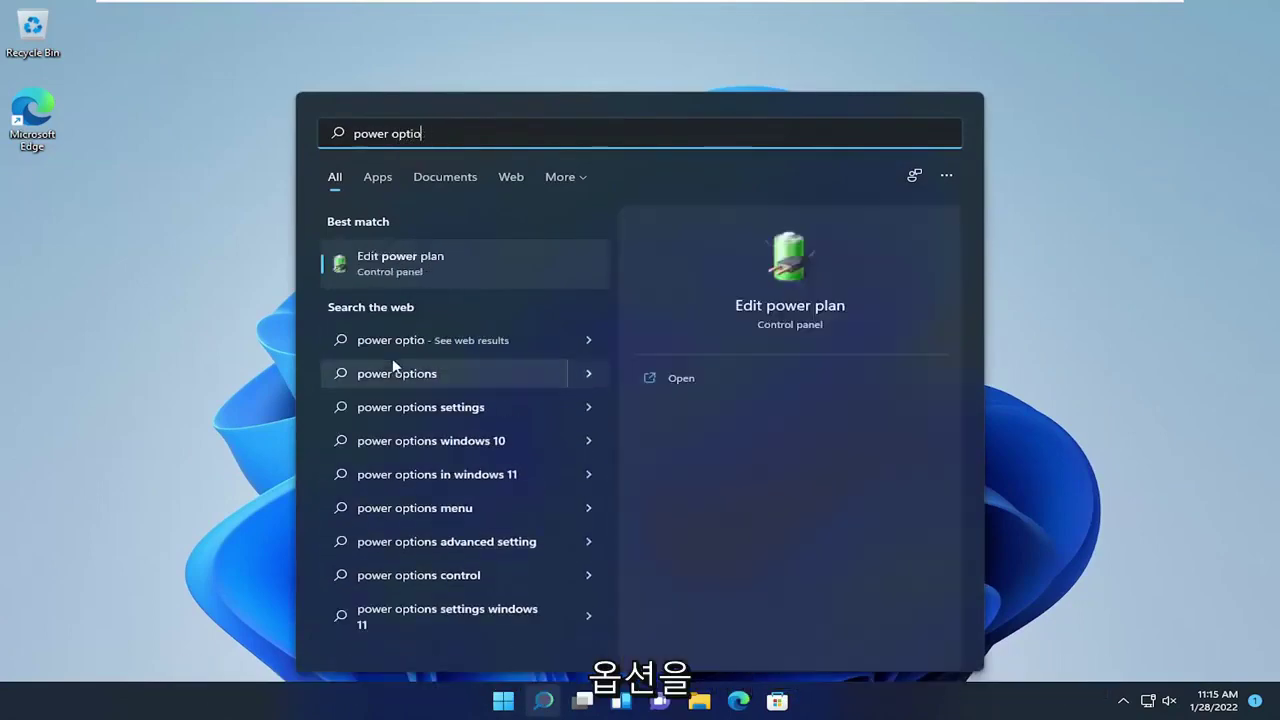
pyautogui.click(420, 268)
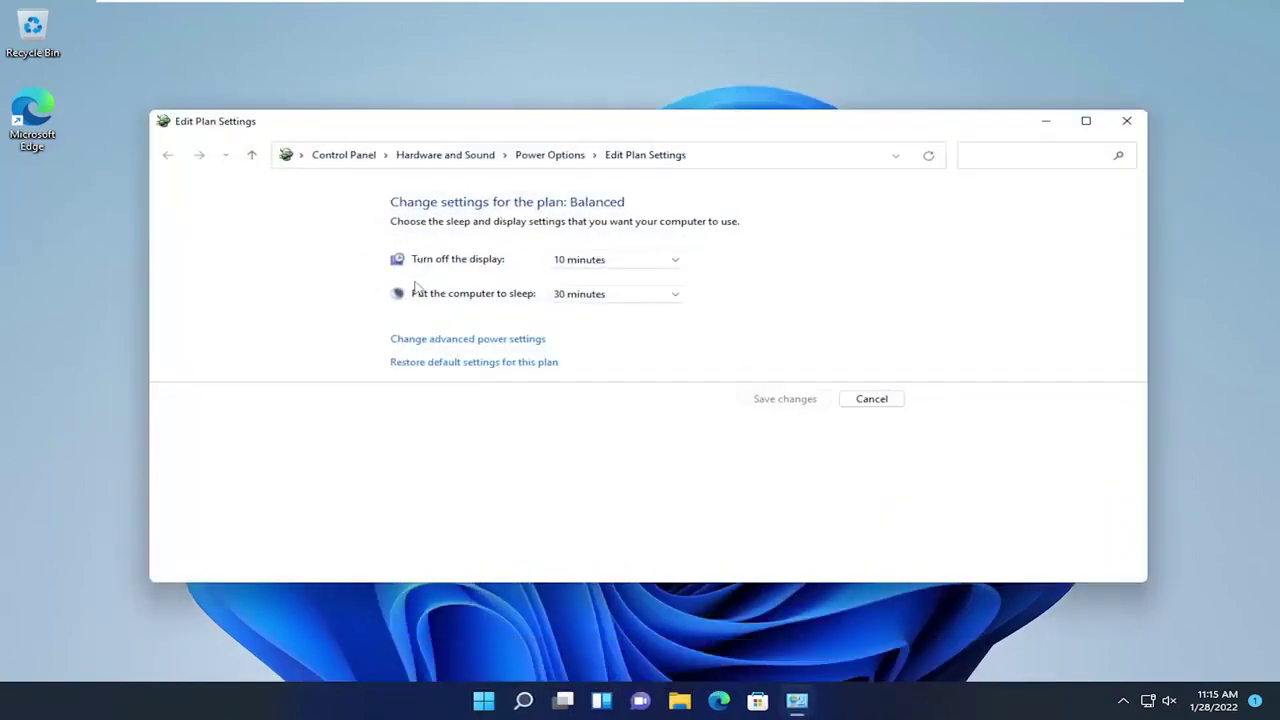
# - View the Balanced plan's advanced power settings, switch to the High performance plan among the additional plans, and close Power Options
pyautogui.click(450, 342)
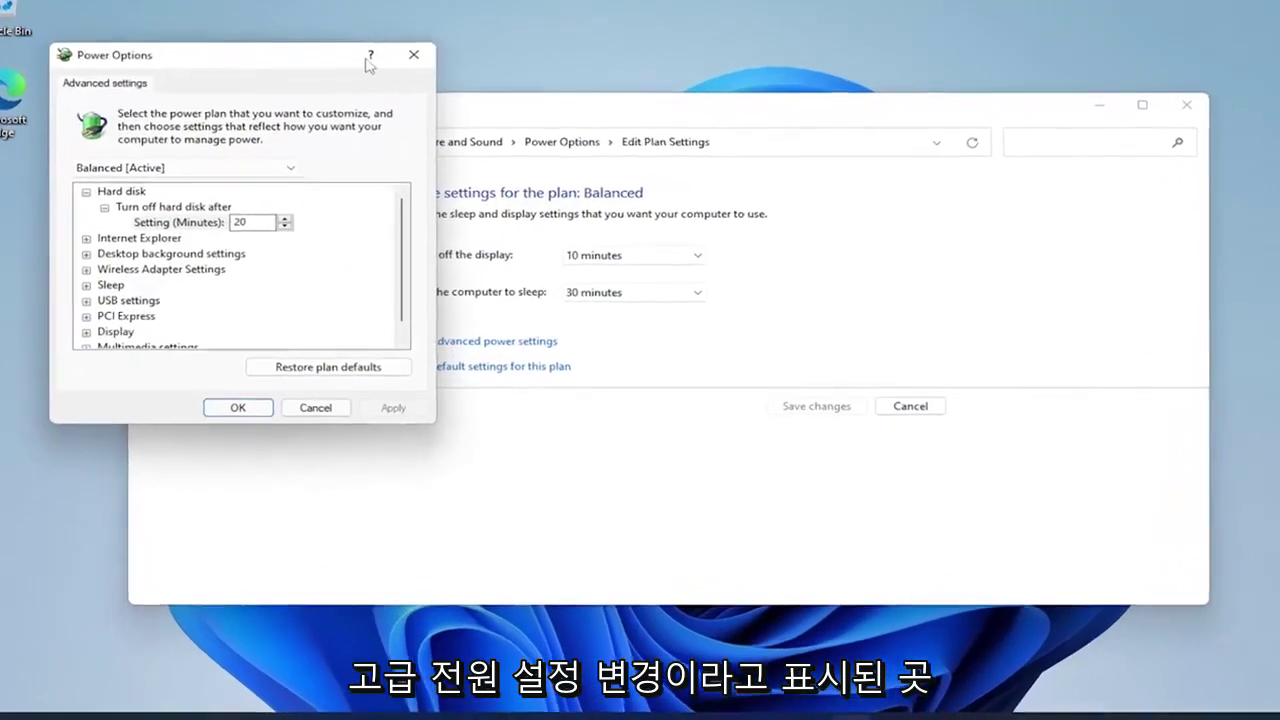
pyautogui.click(413, 68)
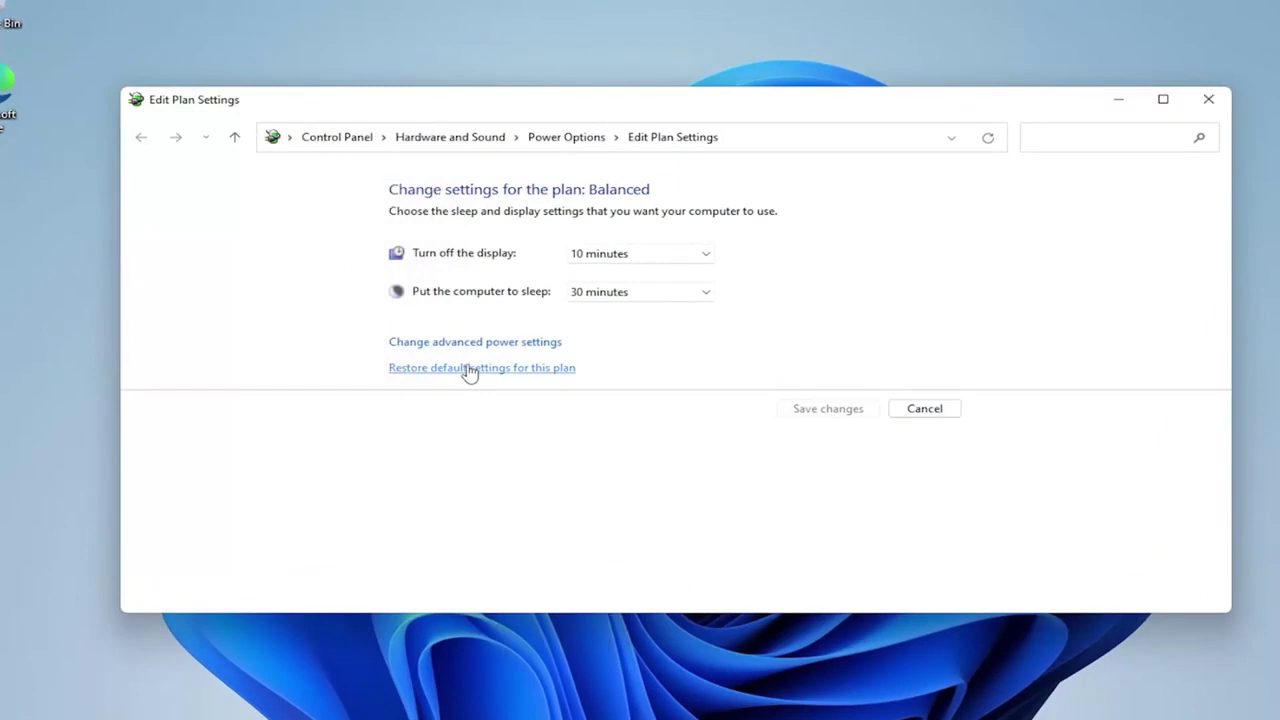
pyautogui.click(585, 140)
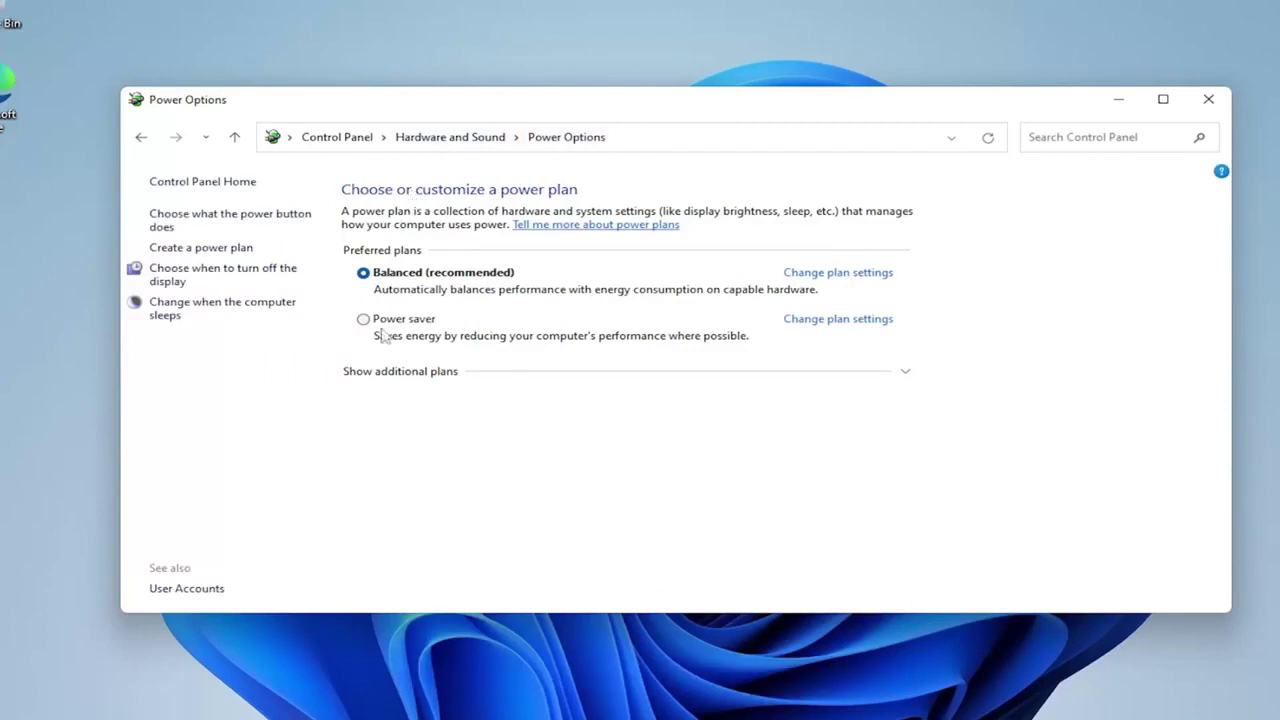
pyautogui.click(398, 377)
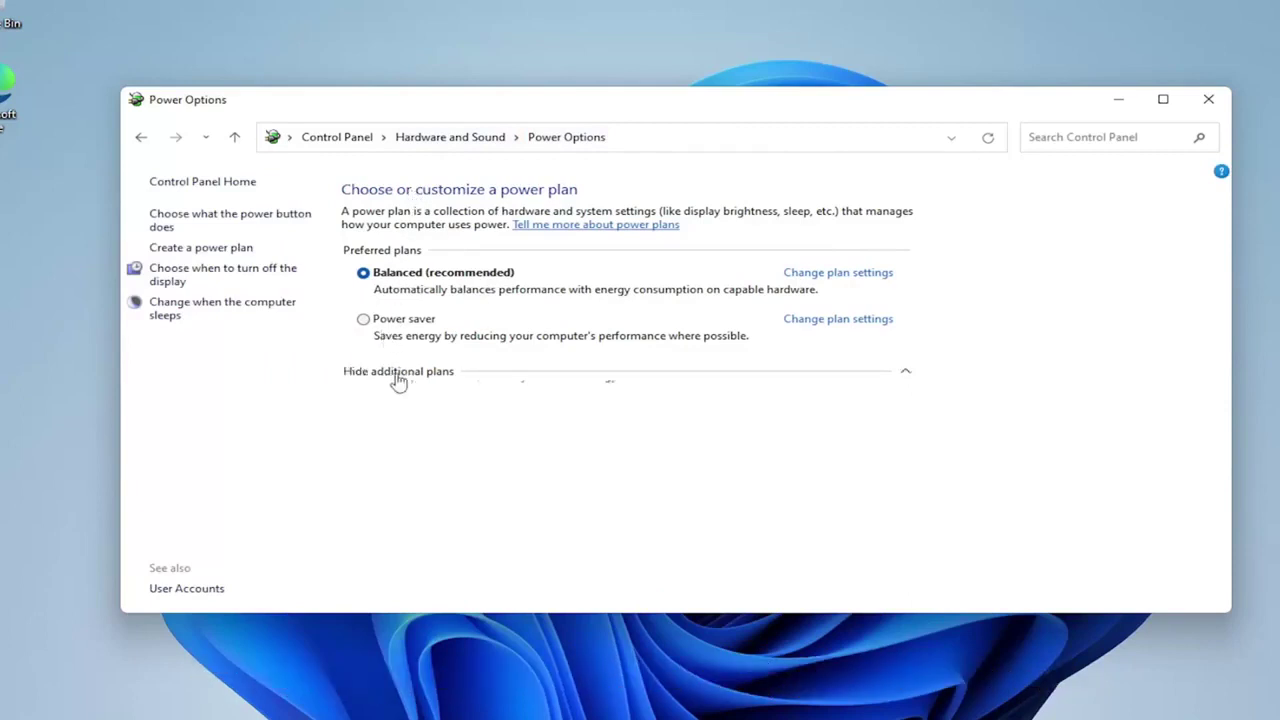
pyautogui.click(363, 398)
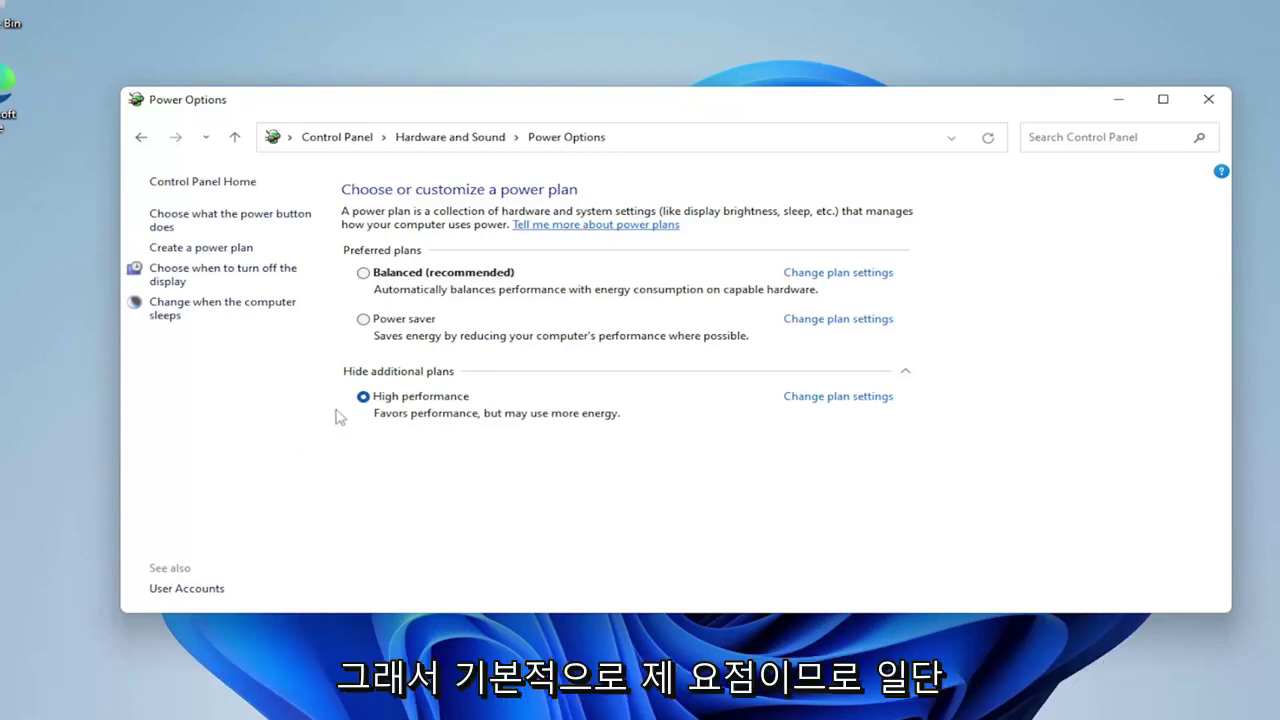
pyautogui.click(1208, 99)
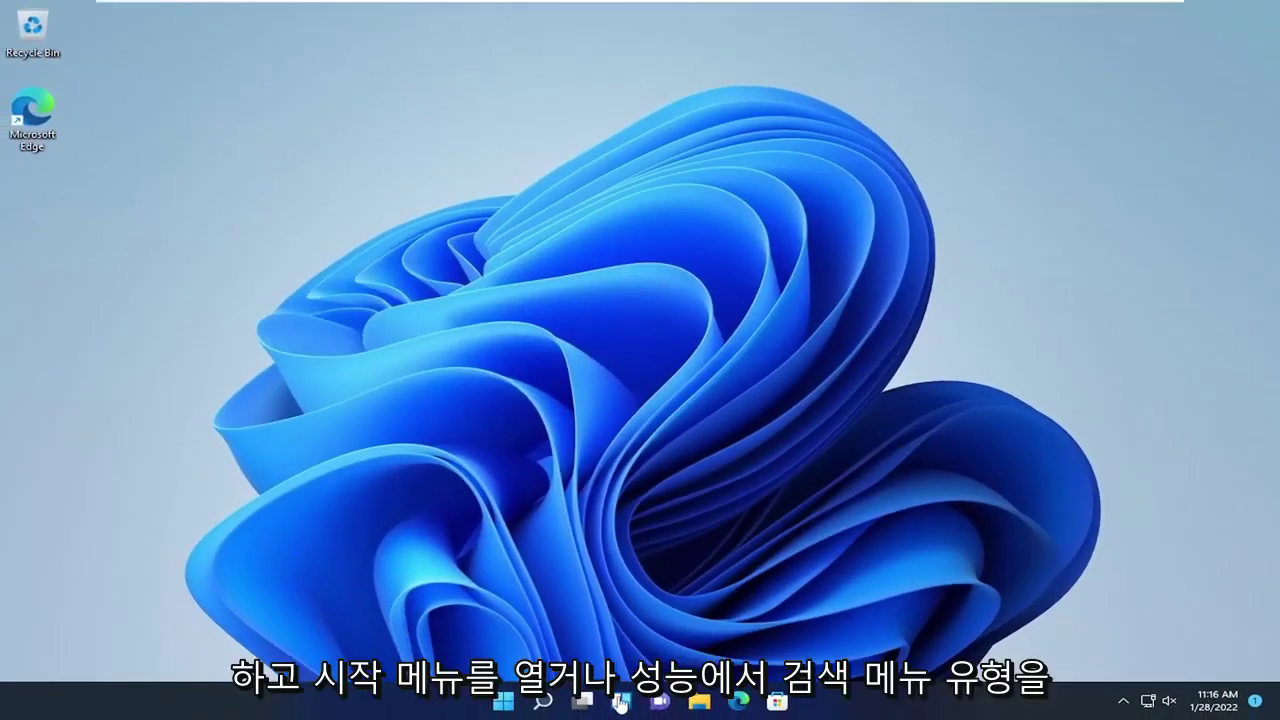
# - Find the appearance and performance settings by searching for "performance", and apply Adjust for best performance to the visual effects
pyautogui.click(548, 702)
pyautogui.write('performance')
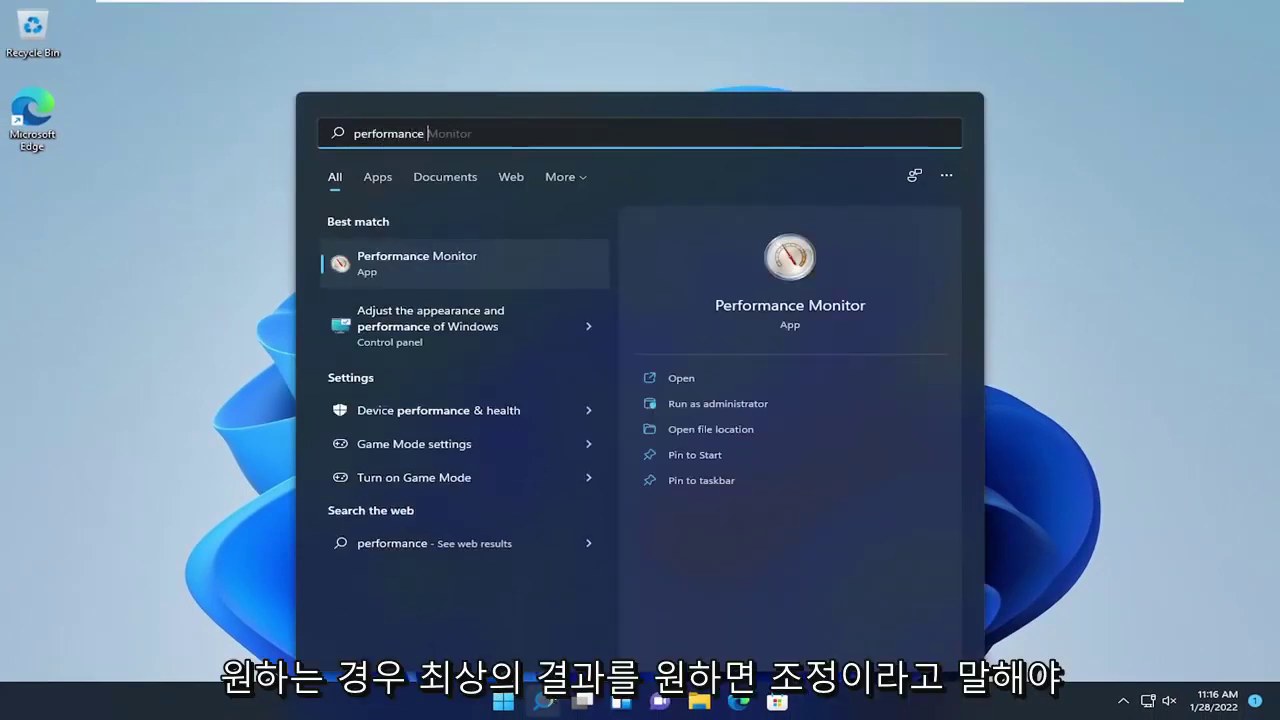
pyautogui.click(418, 330)
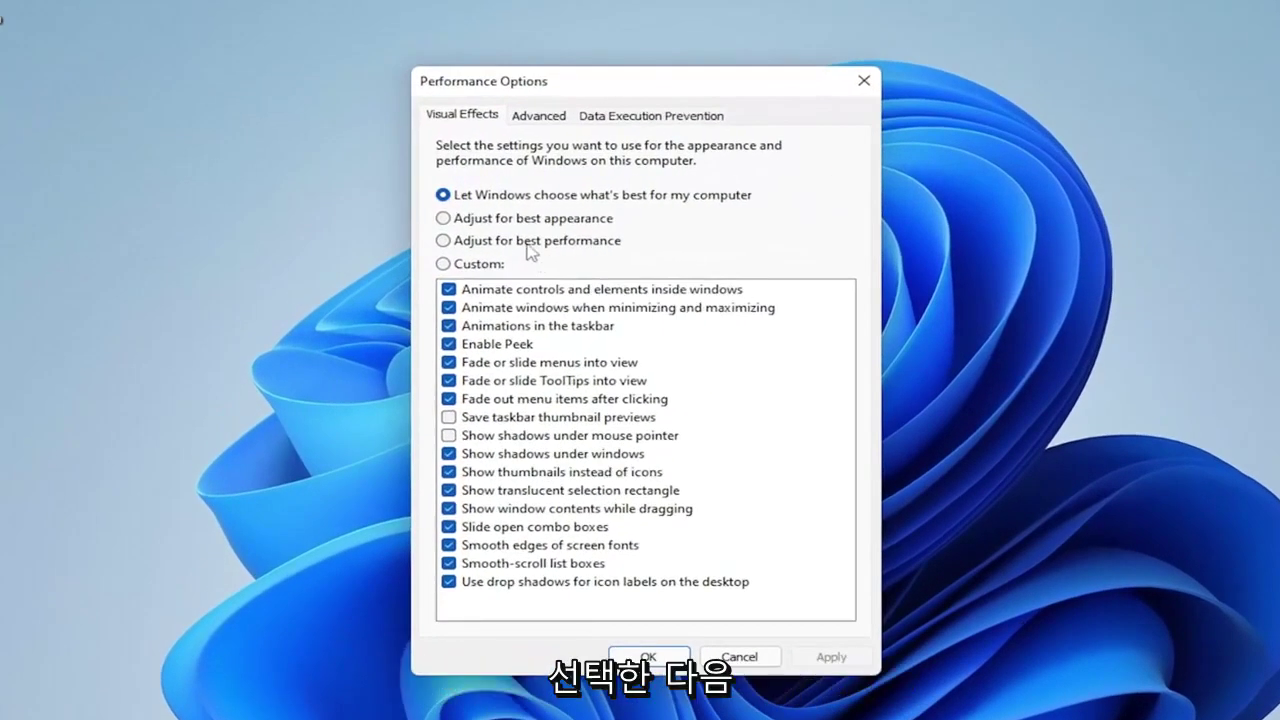
pyautogui.click(532, 242)
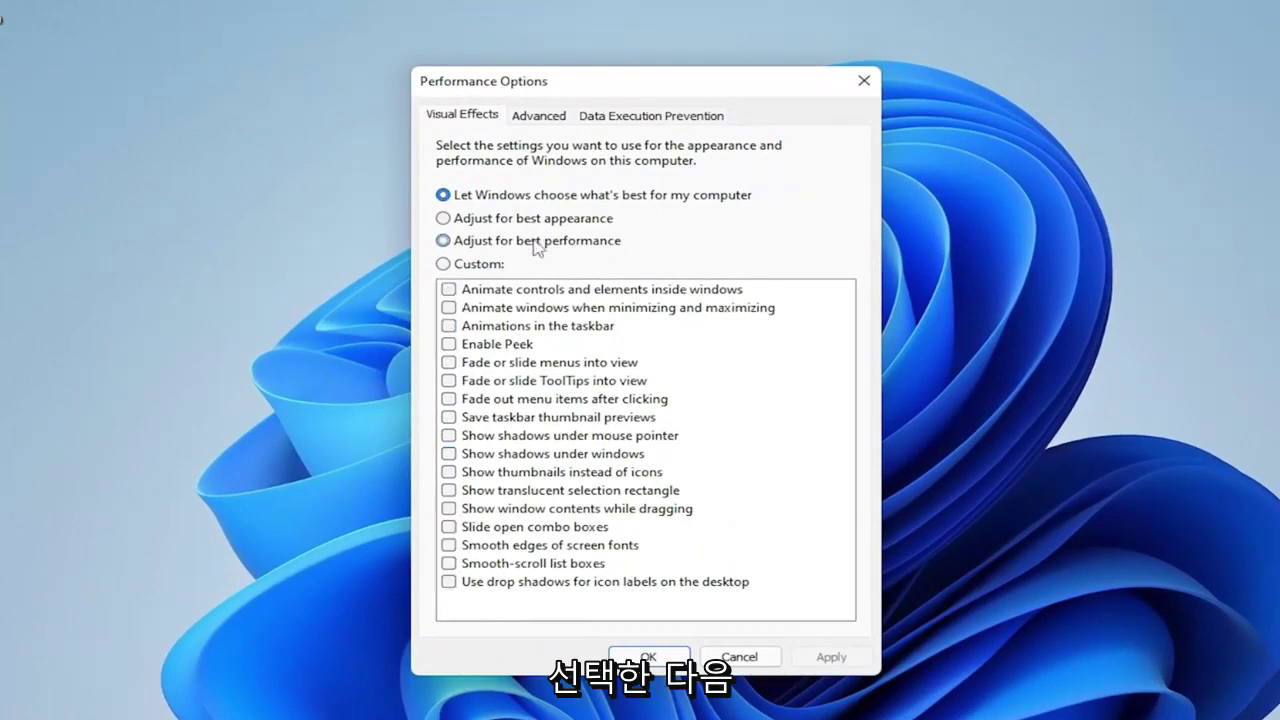
pyautogui.click(845, 658)
pyautogui.click(648, 657)
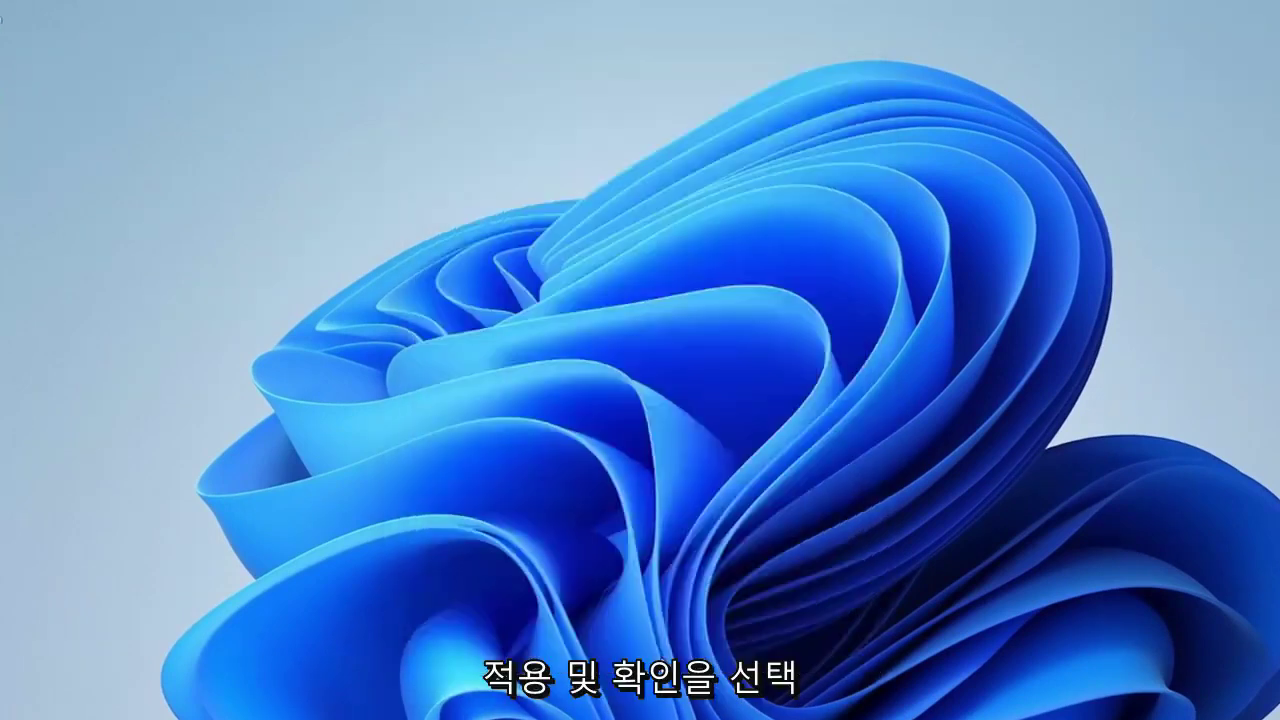
# - Open a File Explorer window, move it across the desktop to check the reduced visual effects, and close it
pyautogui.press('super+s')
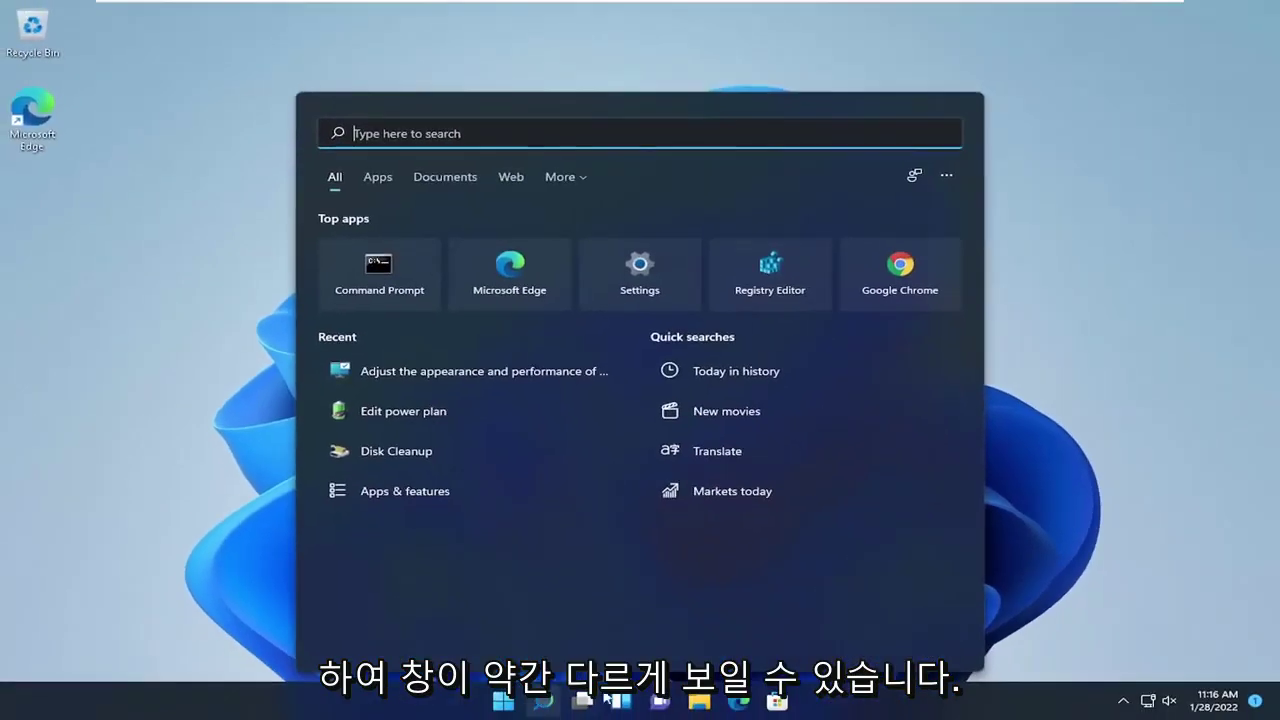
pyautogui.click(697, 703)
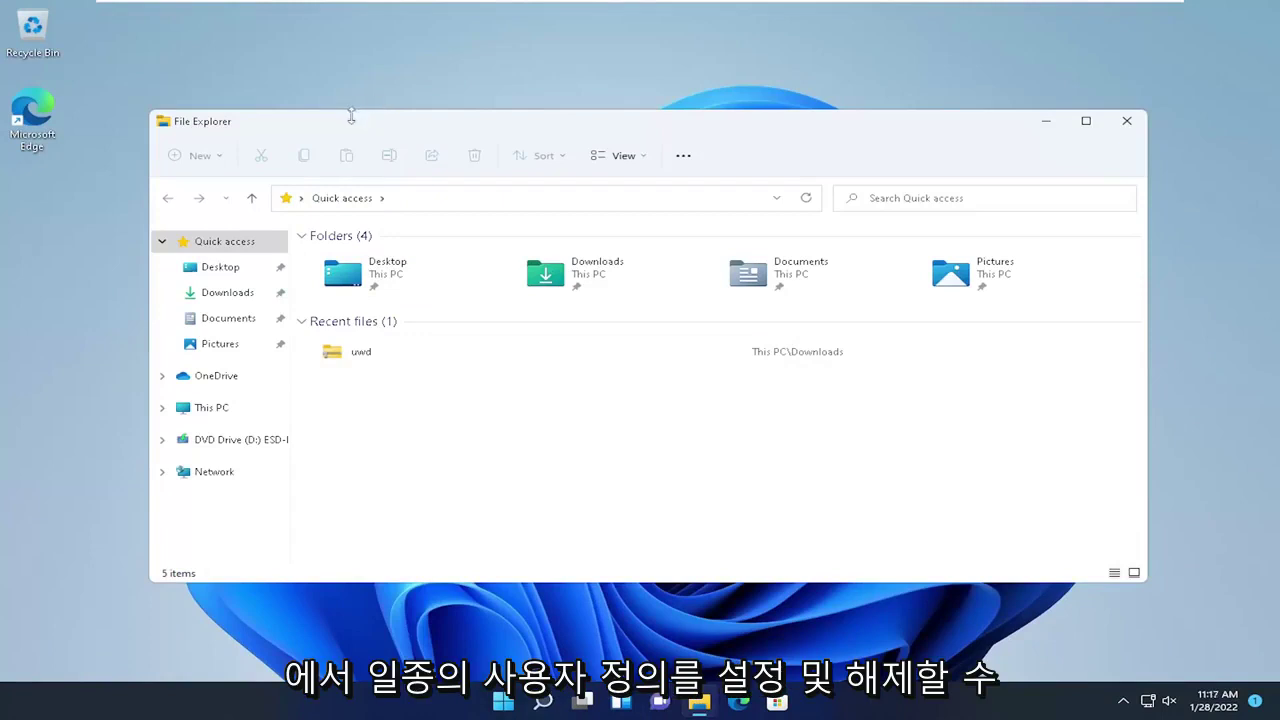
pyautogui.moveTo(351, 117); pyautogui.dragTo(463, 100)
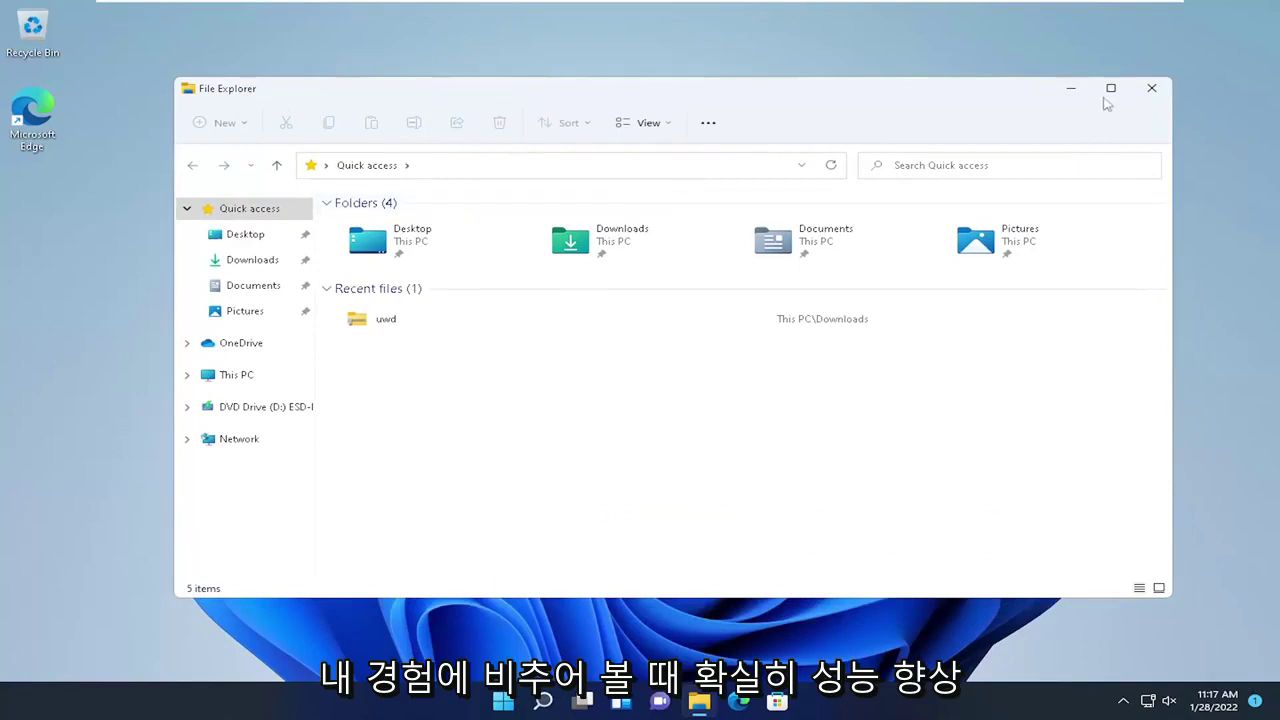
pyautogui.click(1151, 88)
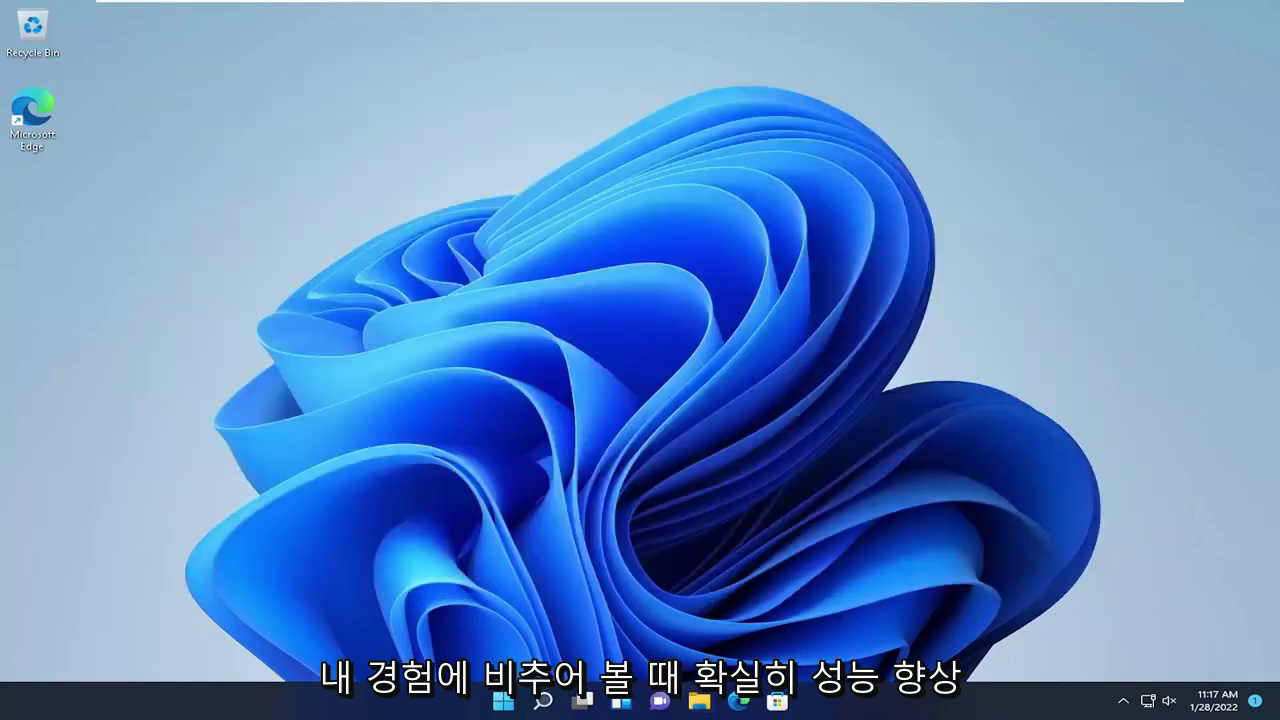
# - Search for "cmd", run Command Prompt as administrator, allow the elevation, and move its window toward the screen's centre
pyautogui.click(541, 702)
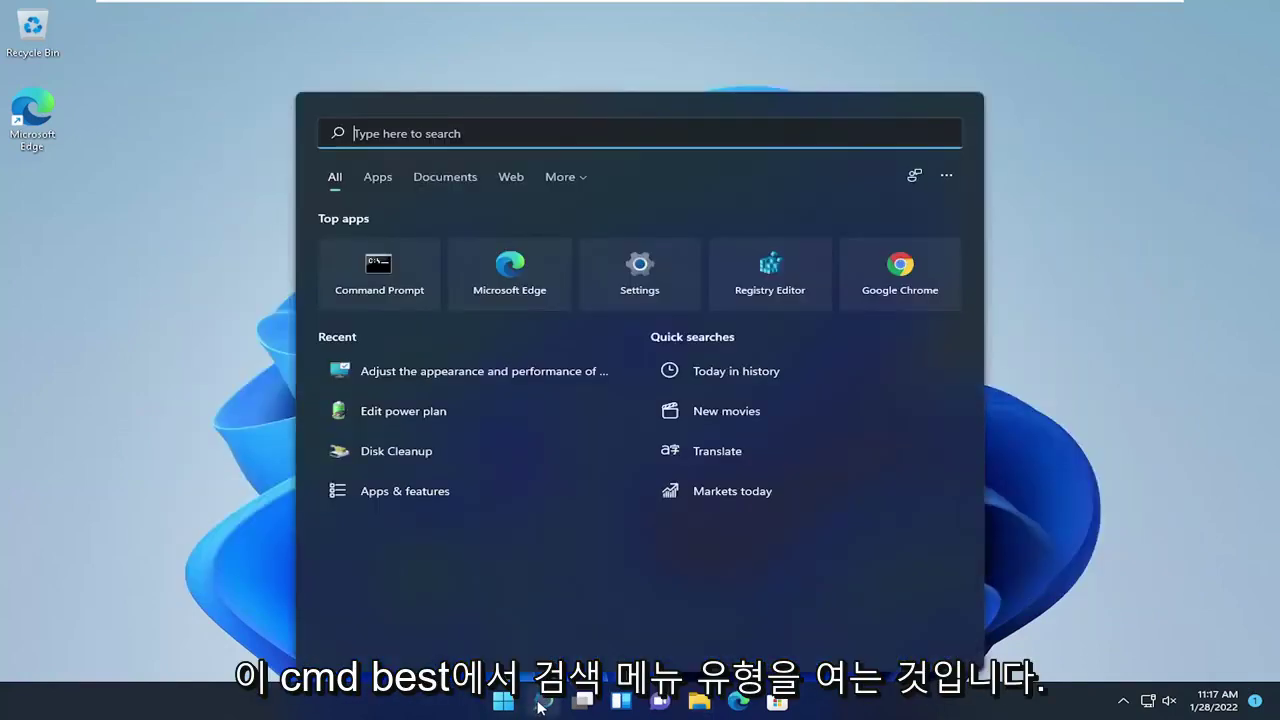
pyautogui.write('cmd')
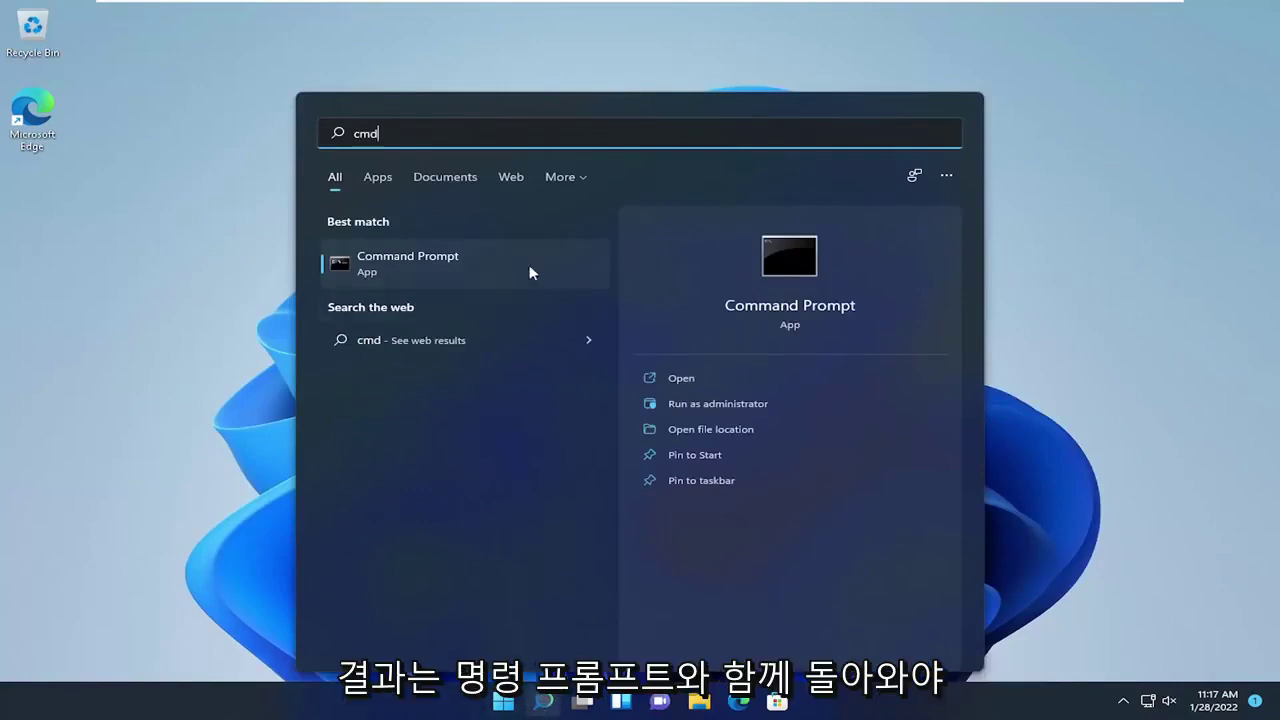
pyautogui.rightClick(421, 259)
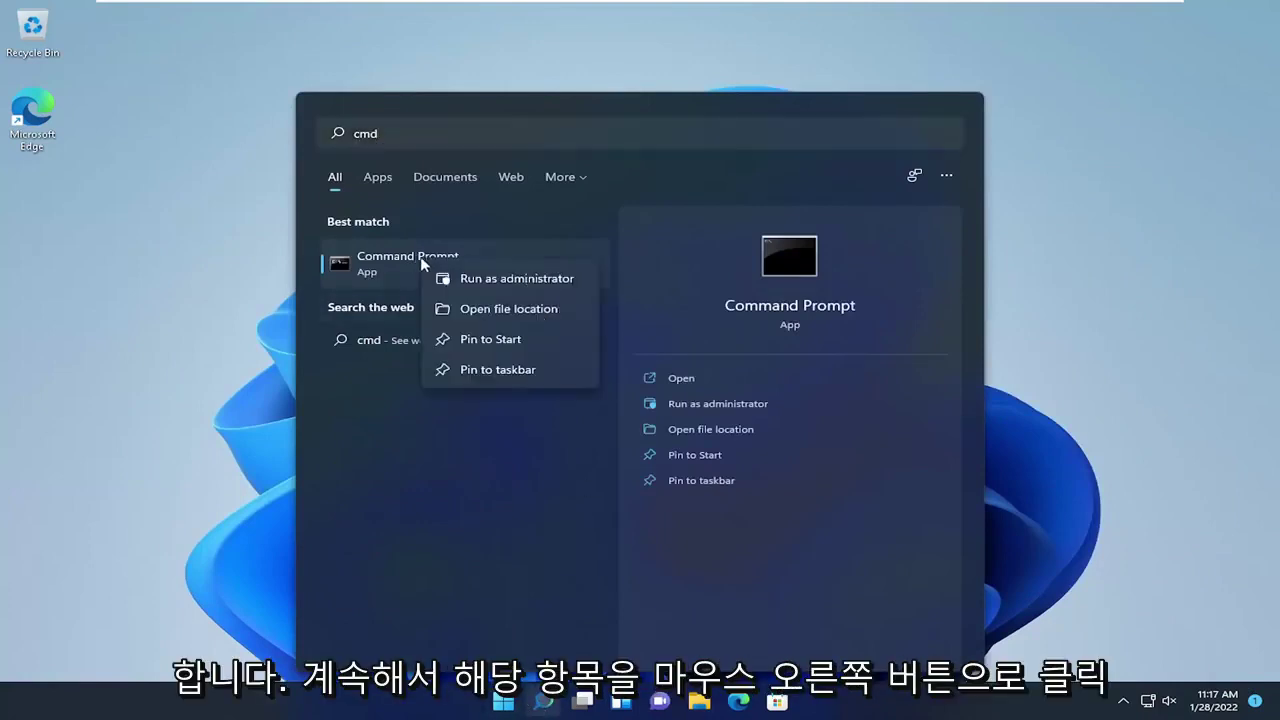
pyautogui.click(490, 279)
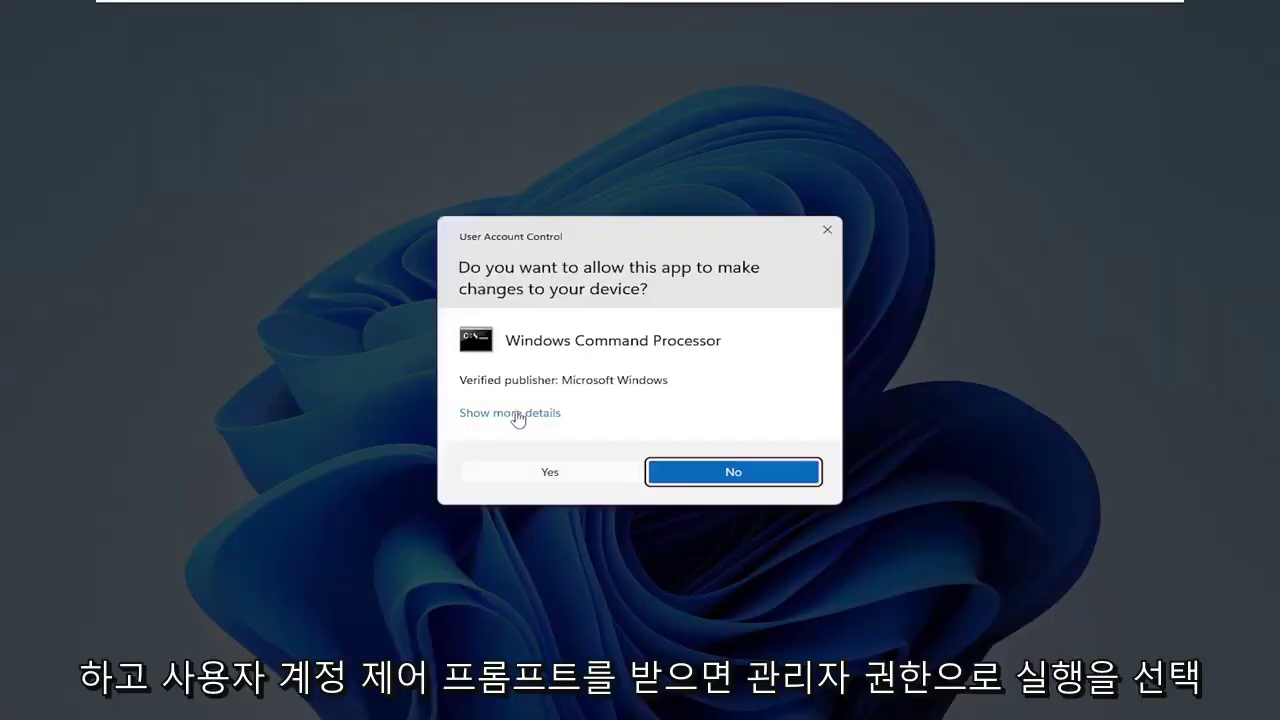
pyautogui.click(547, 473)
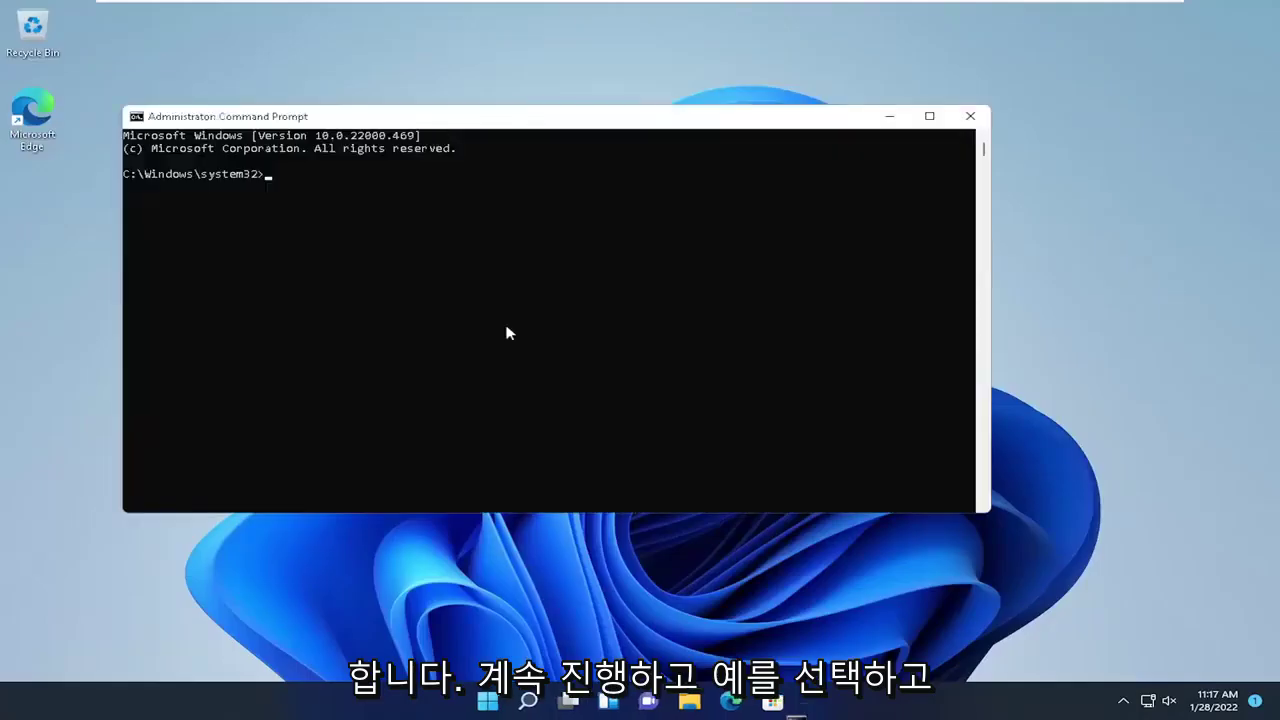
pyautogui.moveTo(449, 131); pyautogui.dragTo(620, 118)
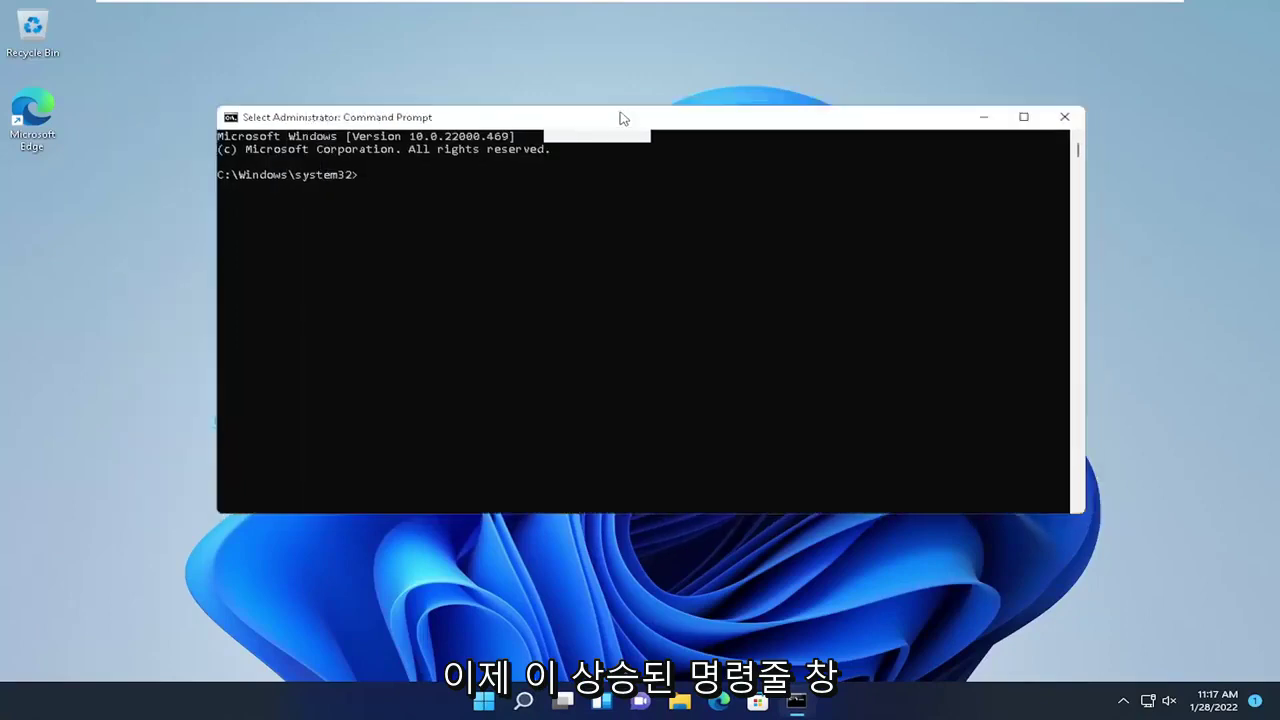
# - Run the system file check with the command sfc /scannow
pyautogui.write('sfc')
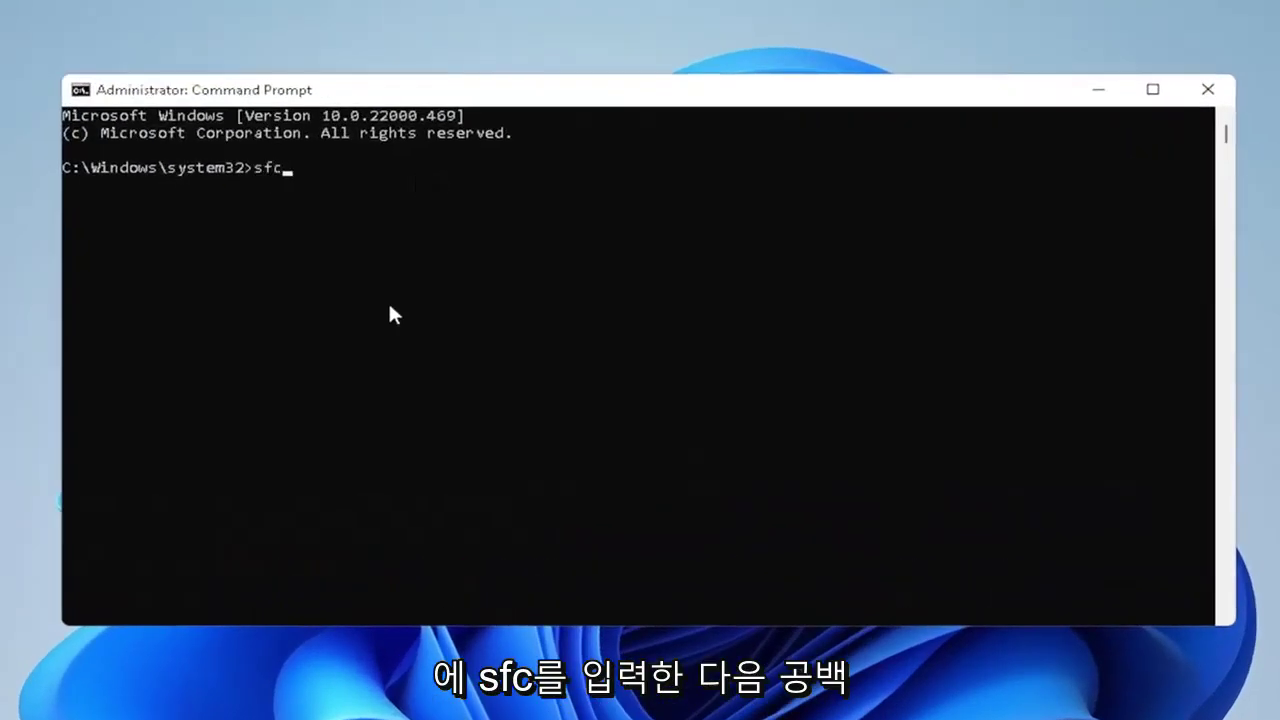
pyautogui.write(' /scann')
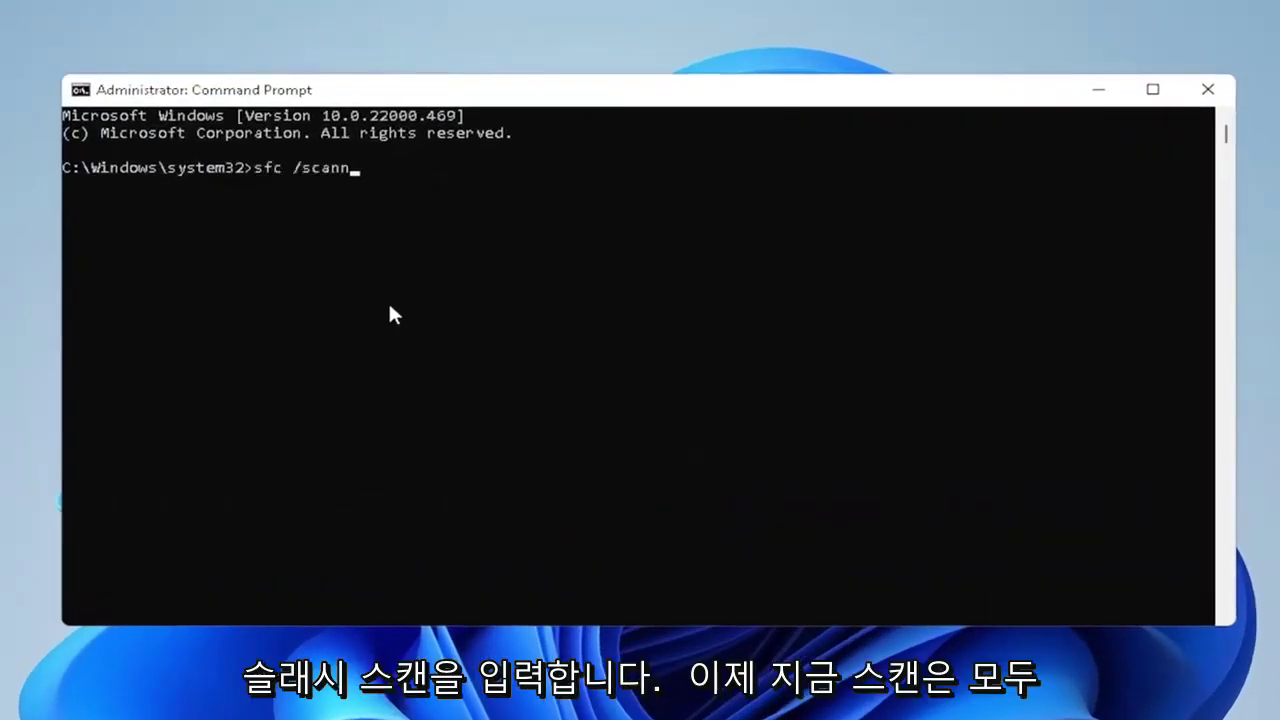
pyautogui.write('ow')
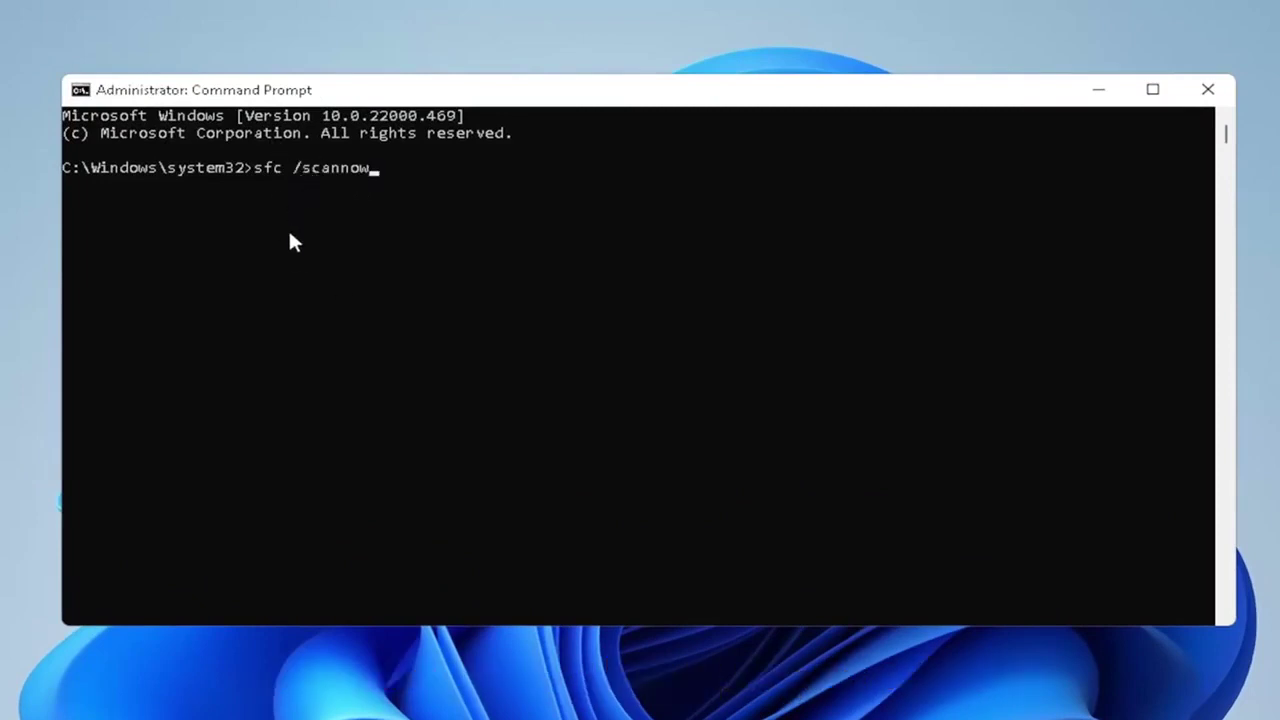
pyautogui.press('Return')
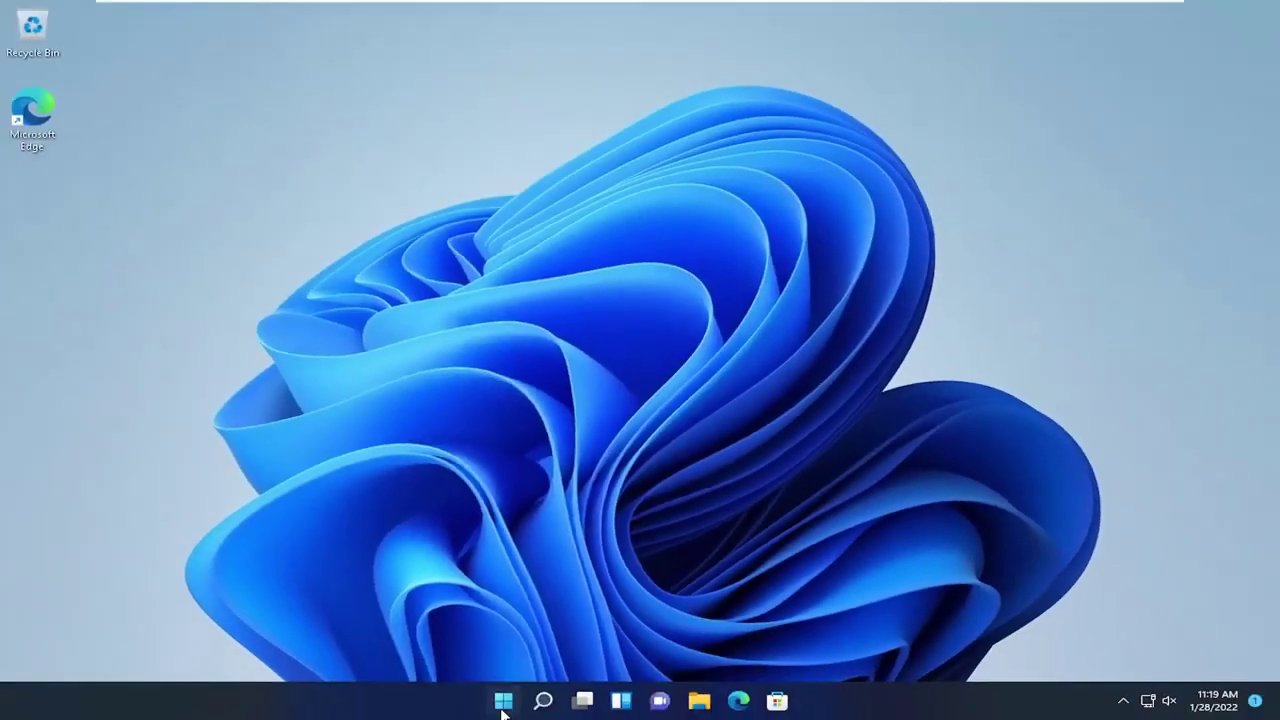
# - Restart the computer
pyautogui.rightClick(503, 700)
pyautogui.moveTo(511, 640)
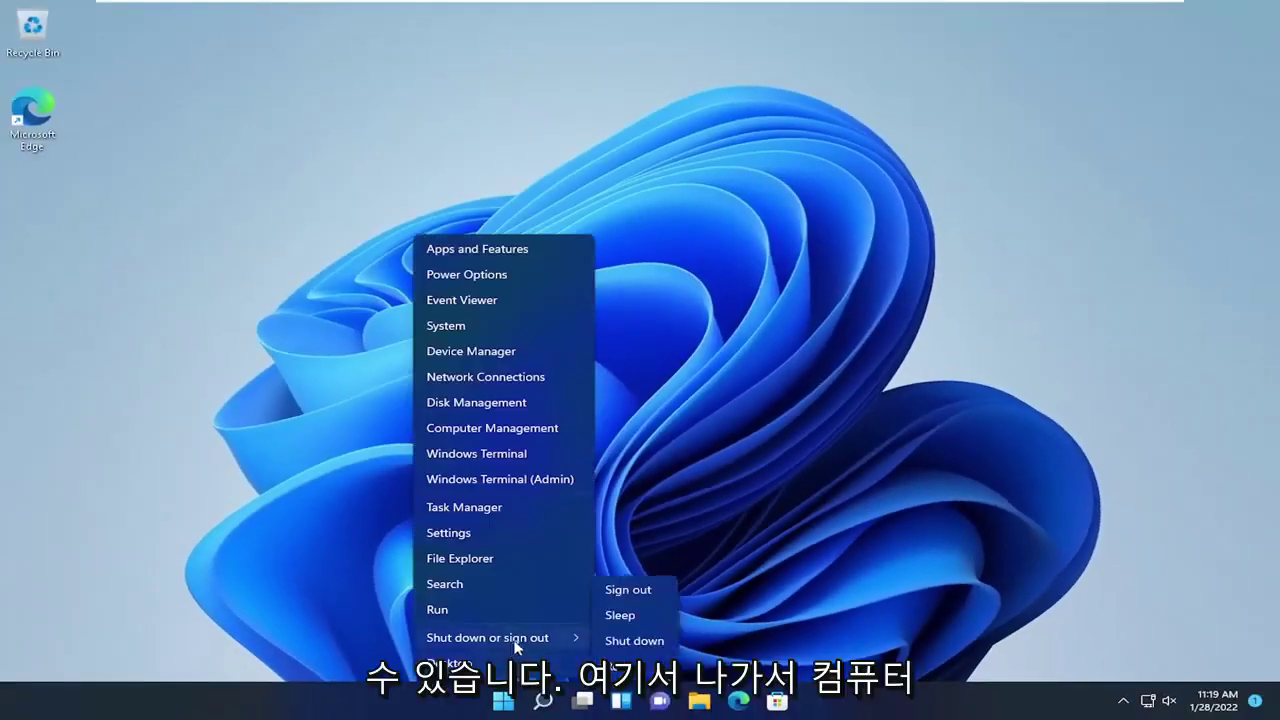
pyautogui.click(618, 666)
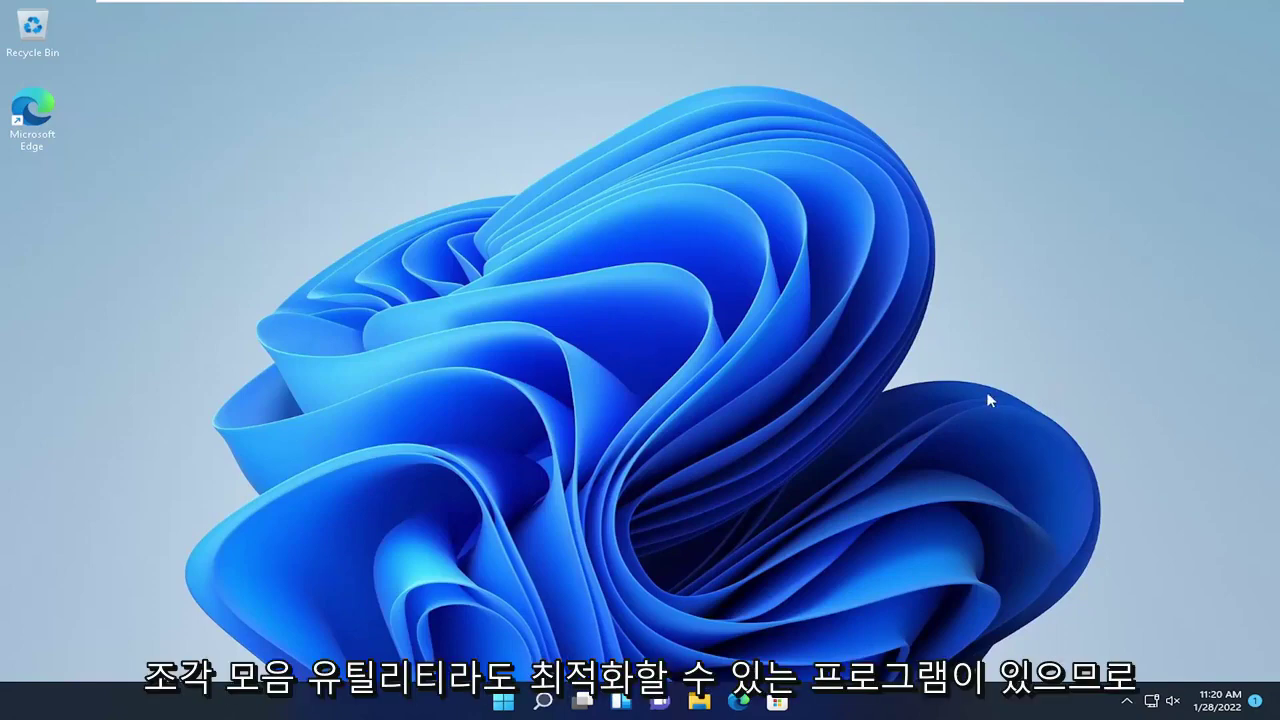
# - Search for "defrag" and open Defragment and Optimize Drives
pyautogui.click(538, 702)
pyautogui.write('defrag')
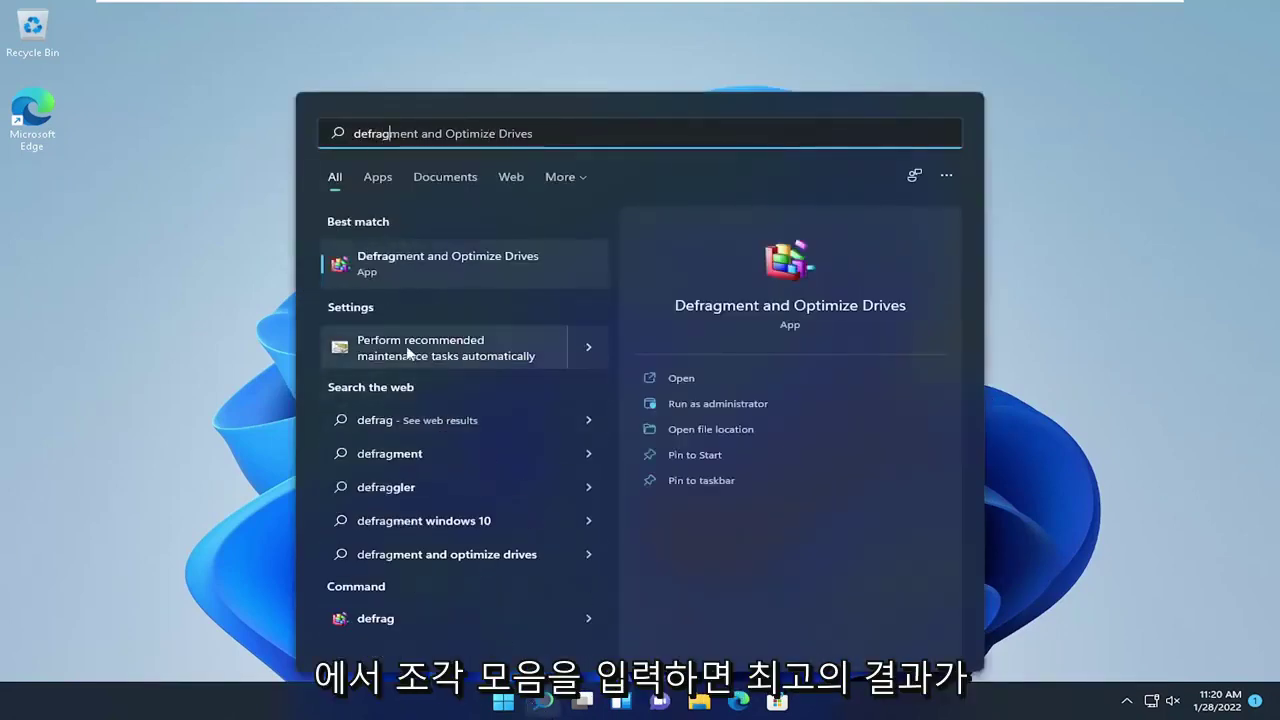
pyautogui.click(485, 259)
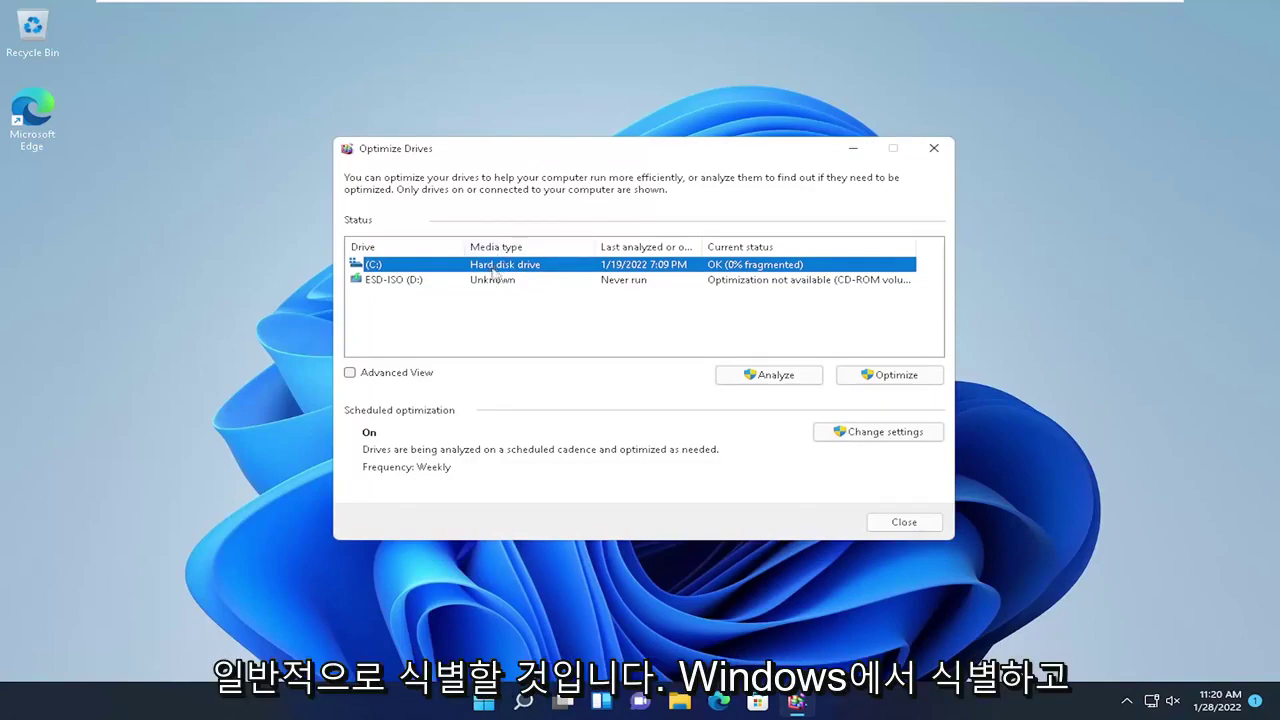
# - Examine the media type and optimization status of drives C: and D:, and close Optimize Drives
pyautogui.click(372, 264)
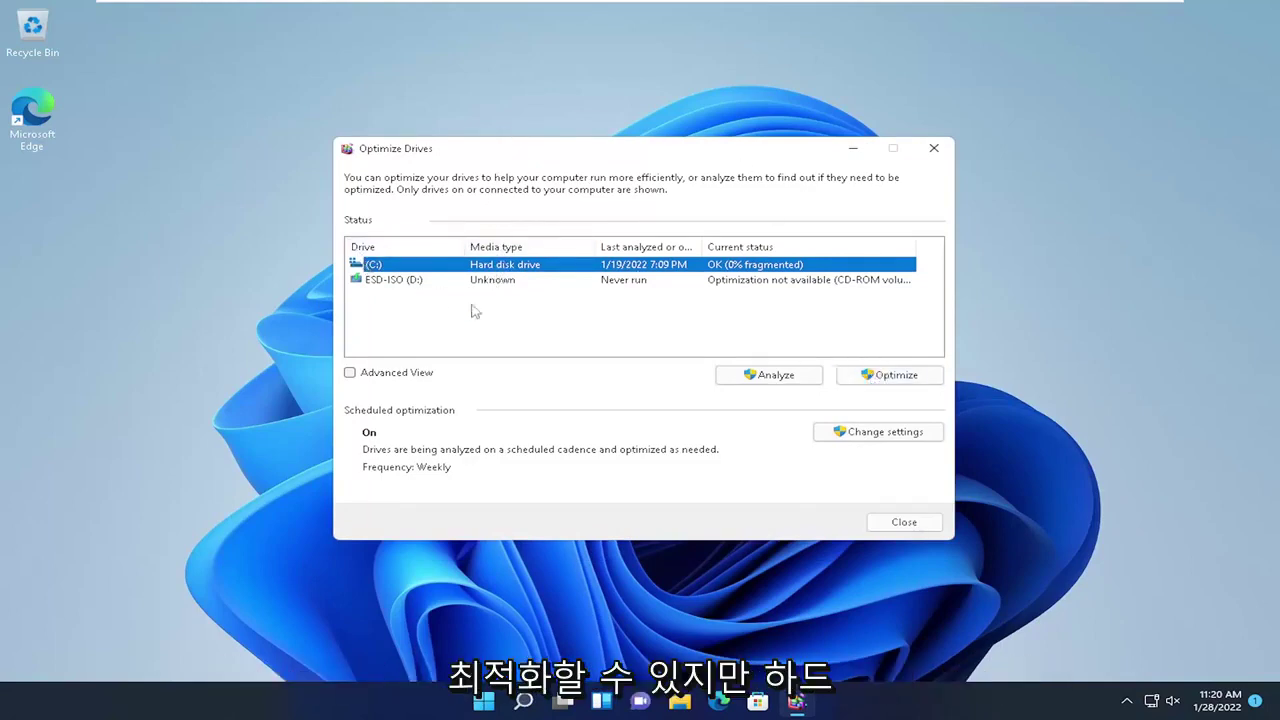
pyautogui.click(397, 281)
pyautogui.click(535, 266)
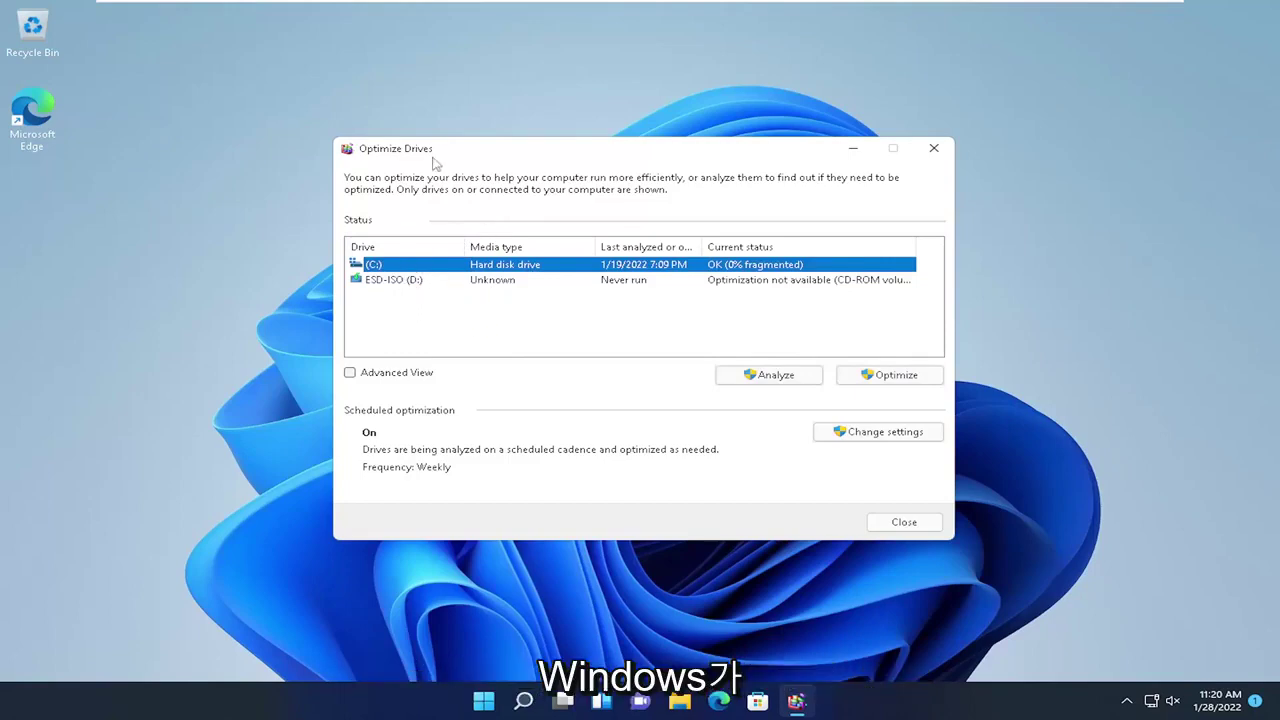
pyautogui.moveTo(432, 158)
pyautogui.mouseDown()
pyautogui.moveTo(463, 149)
pyautogui.moveTo(437, 160)
pyautogui.mouseUp()
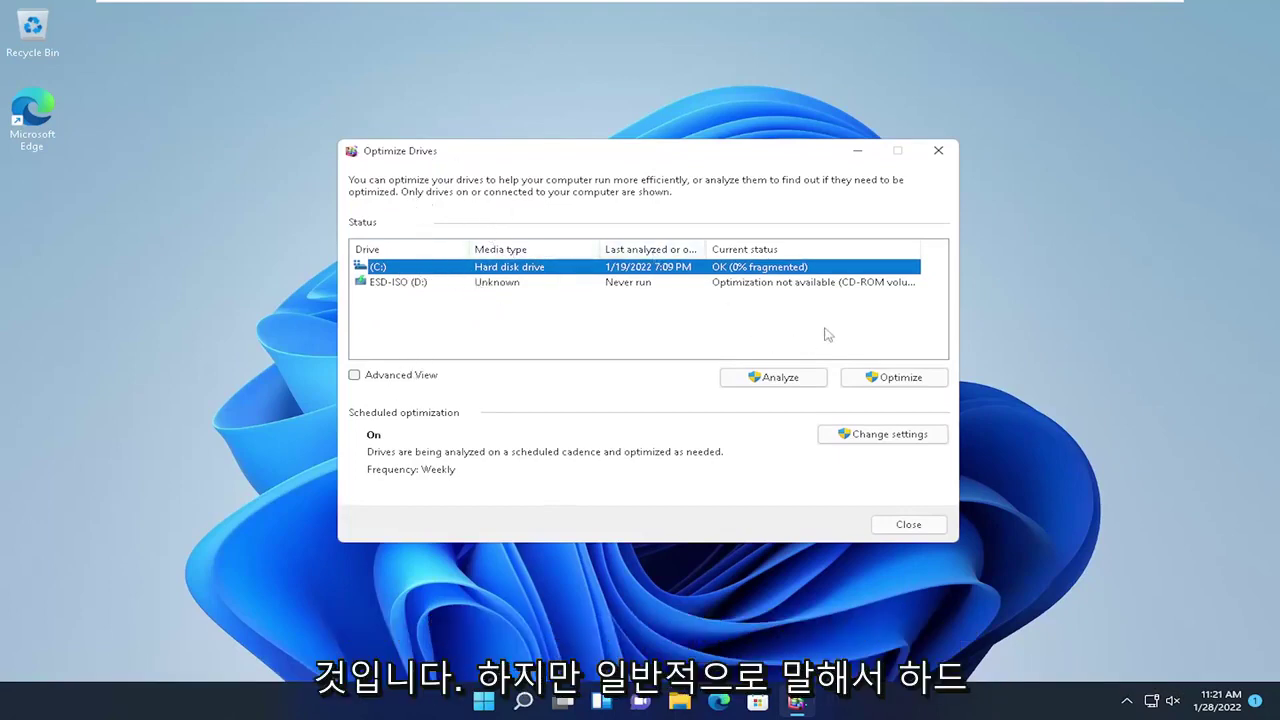
pyautogui.click(500, 284)
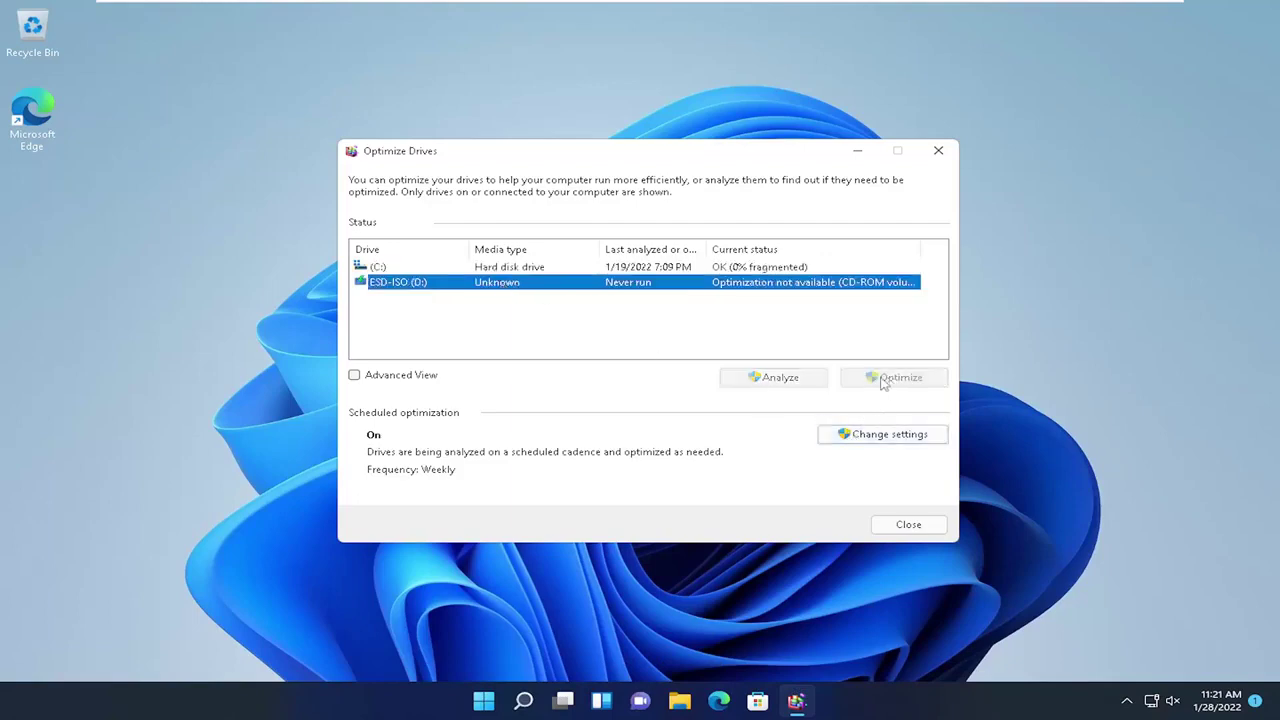
pyautogui.click(444, 267)
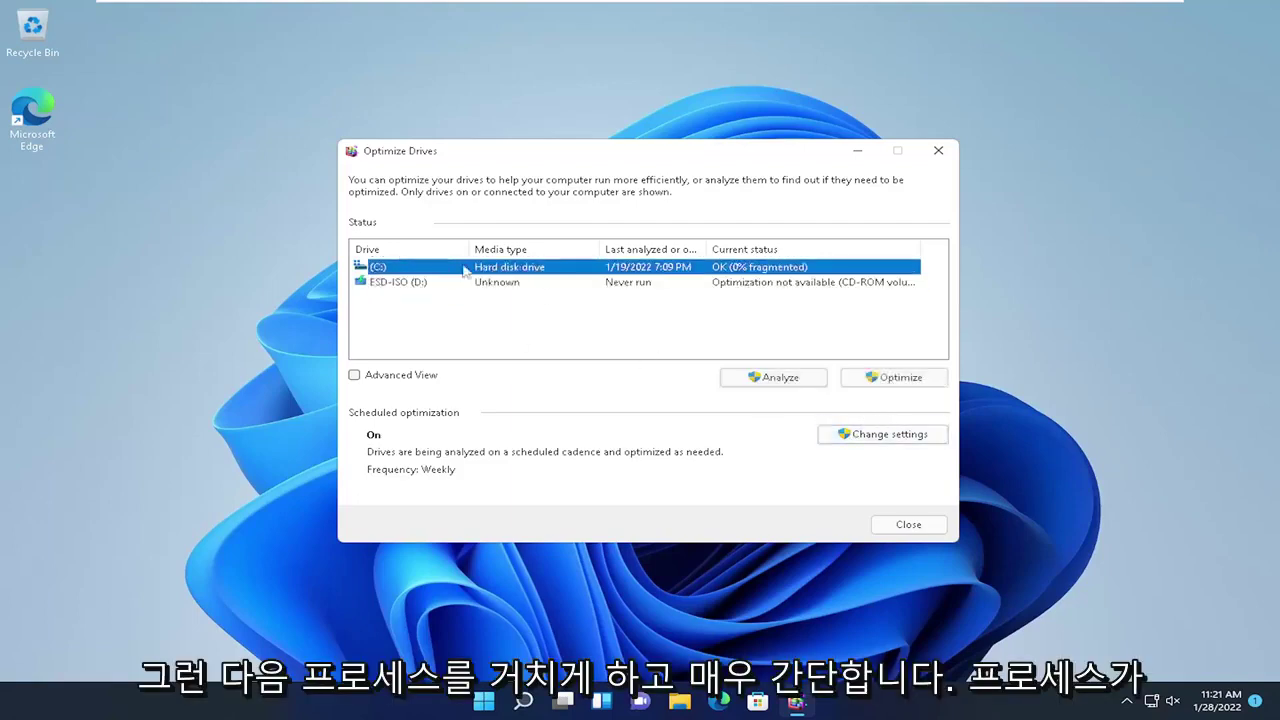
pyautogui.click(936, 153)
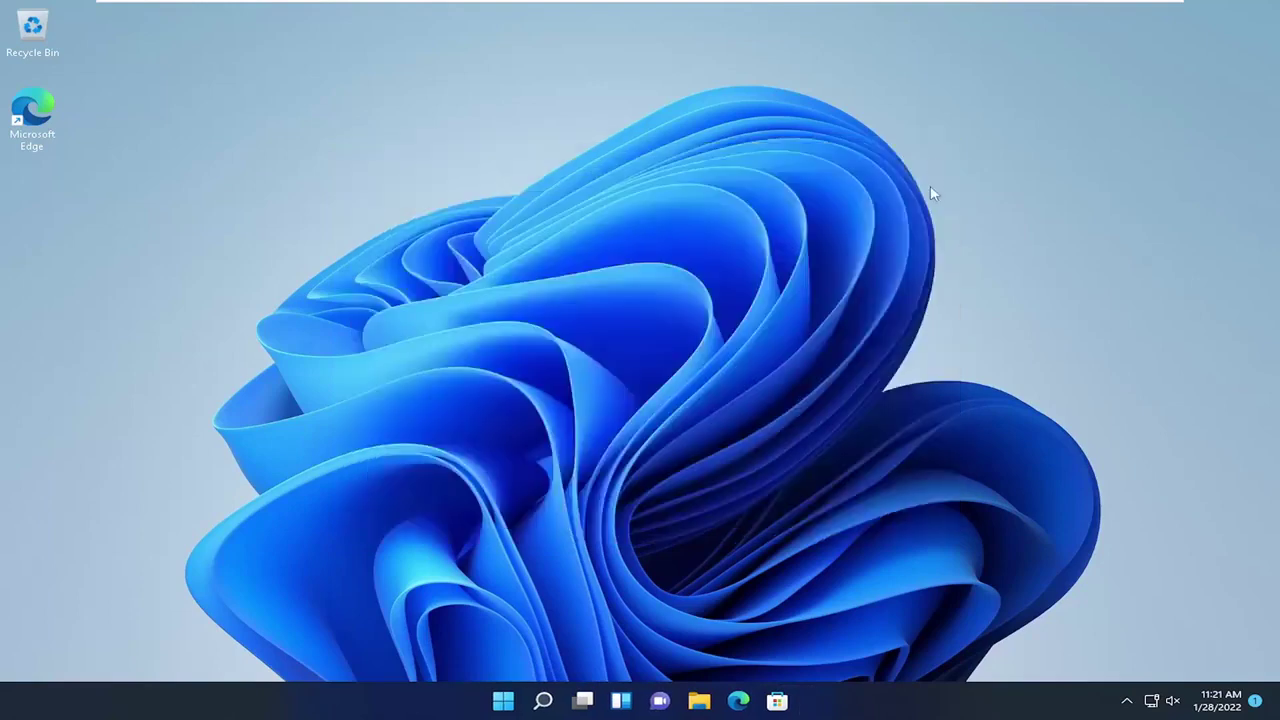